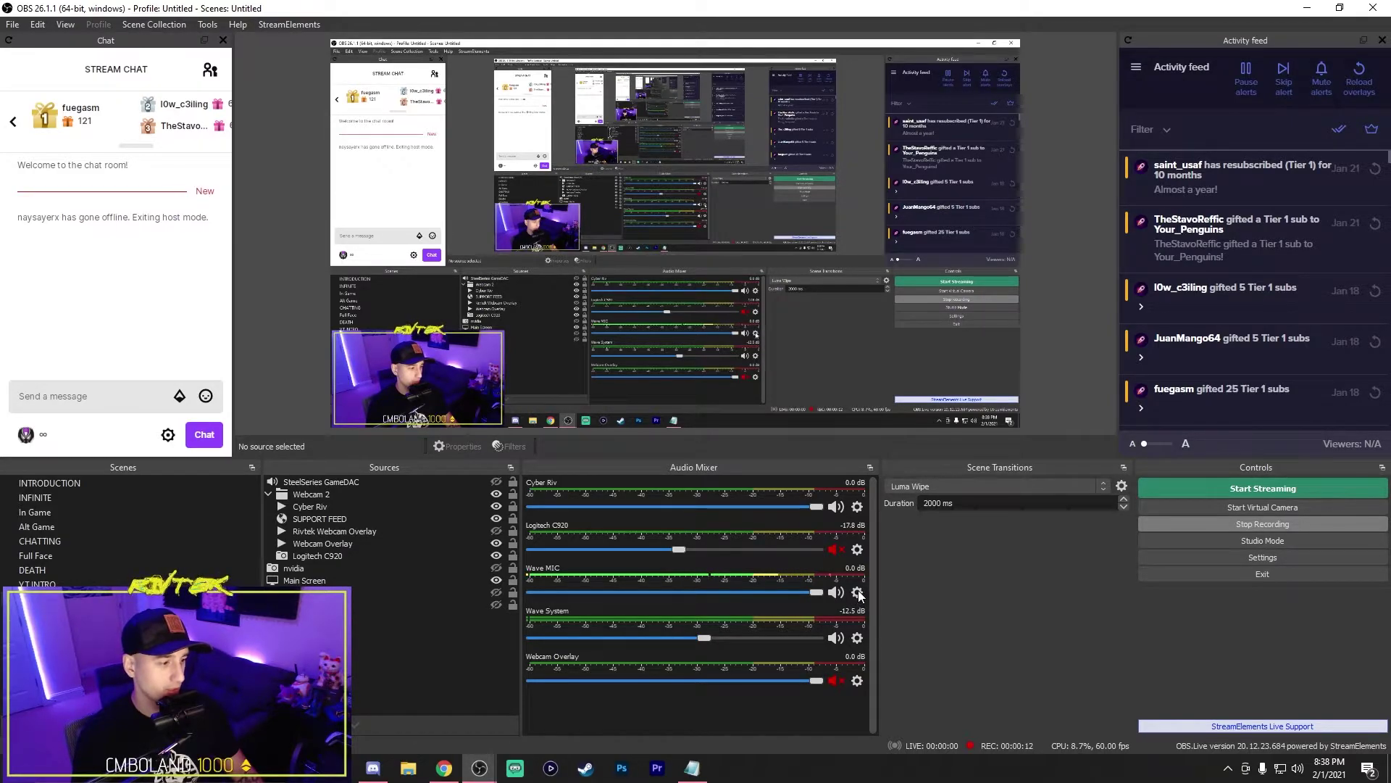
- Open the Filters window for Wave MIC from its Audio Mixer gear menu
key(ctrl)
key(ctrl)
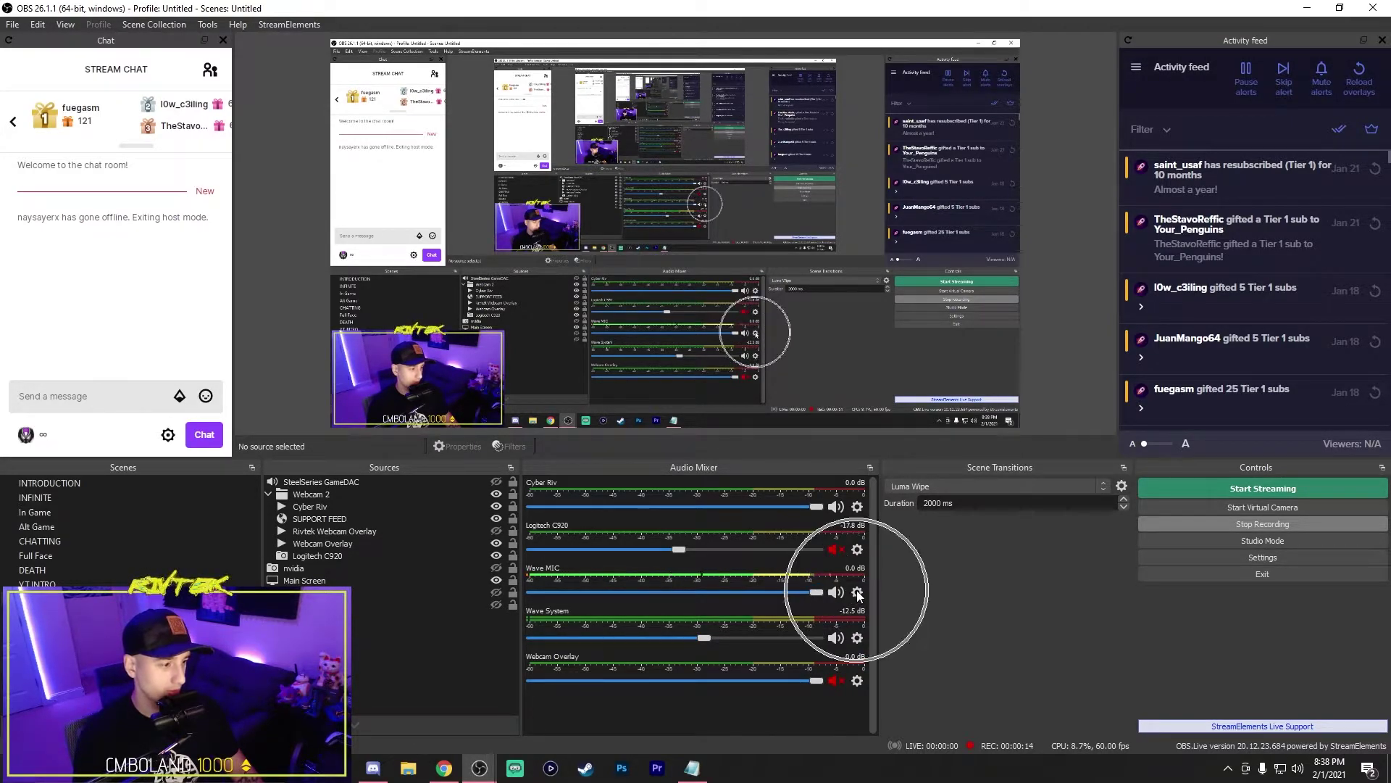
click(858, 593)
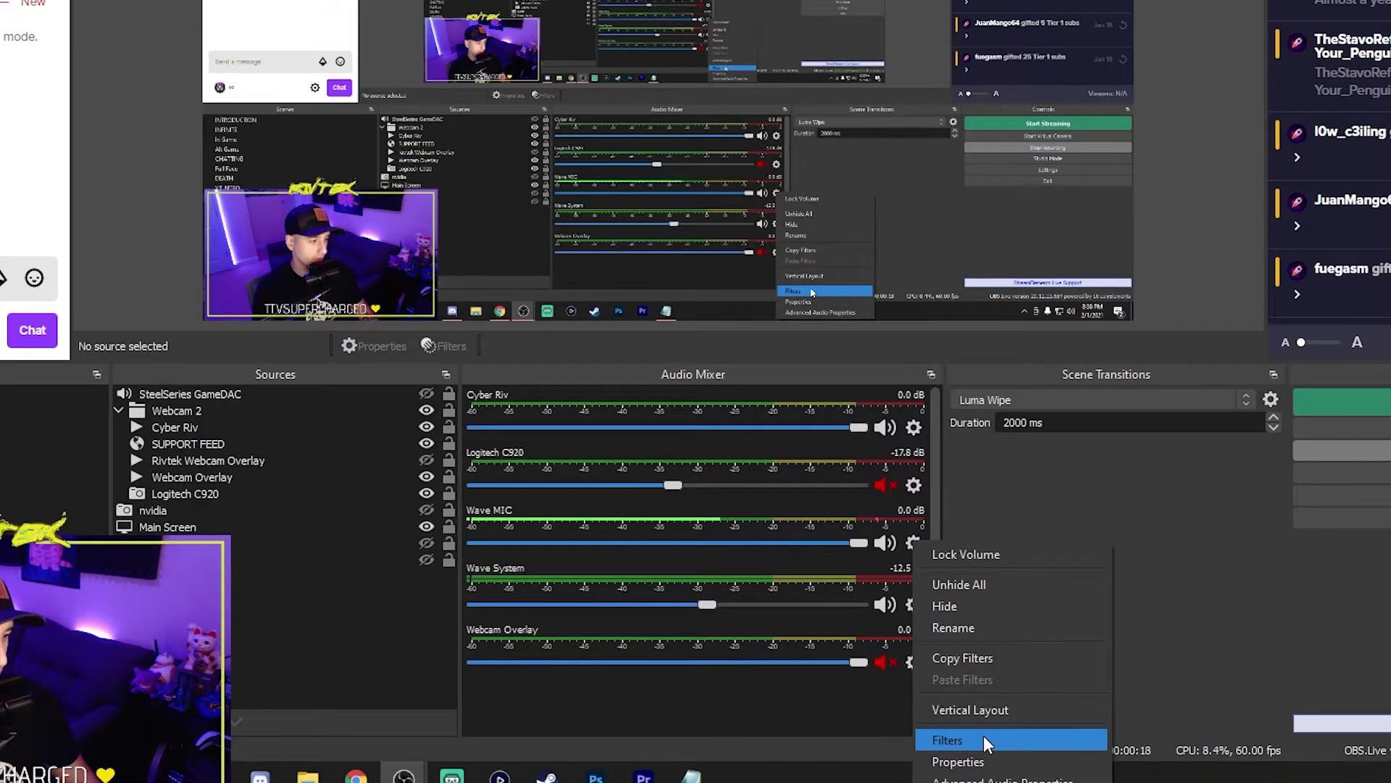
click(909, 738)
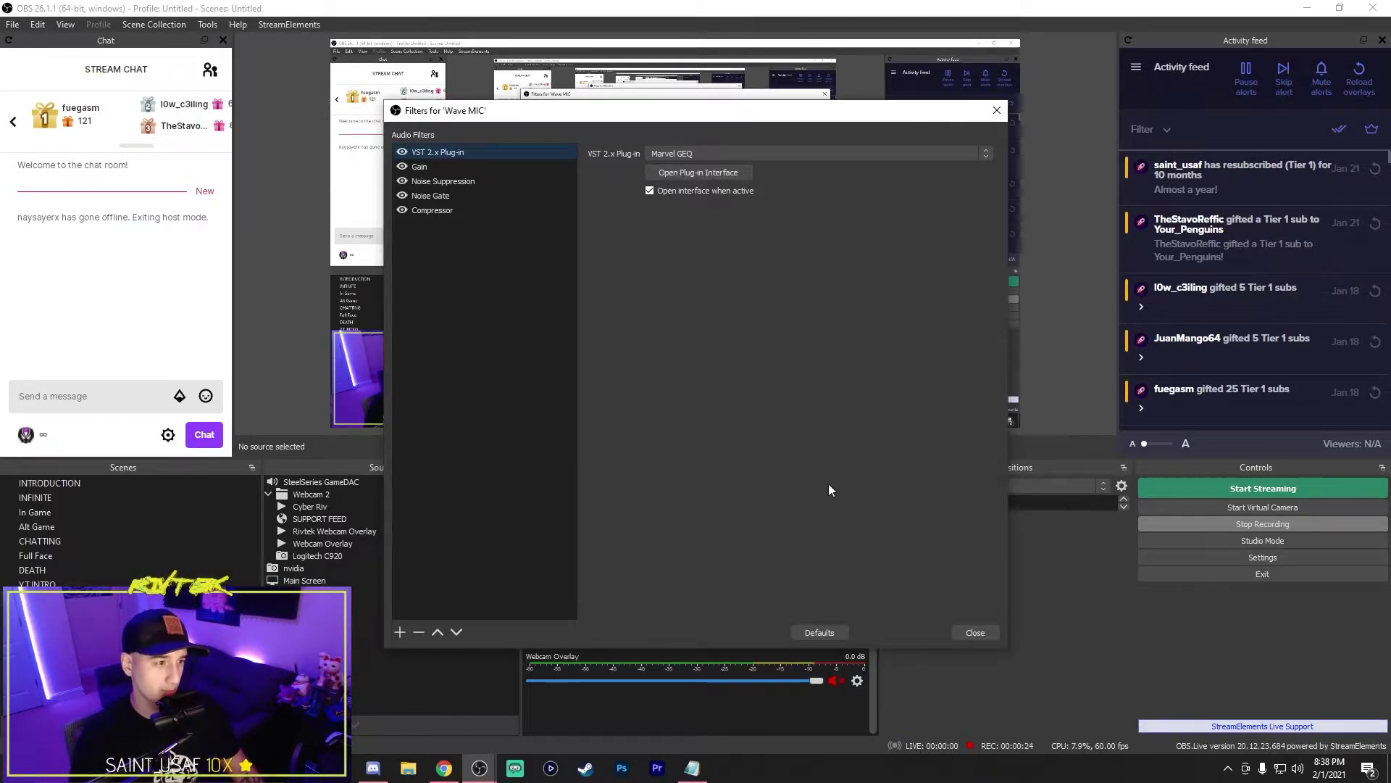
- Bring up the Gain filter for Wave MIC, showing -5.60 dB
click(399, 632)
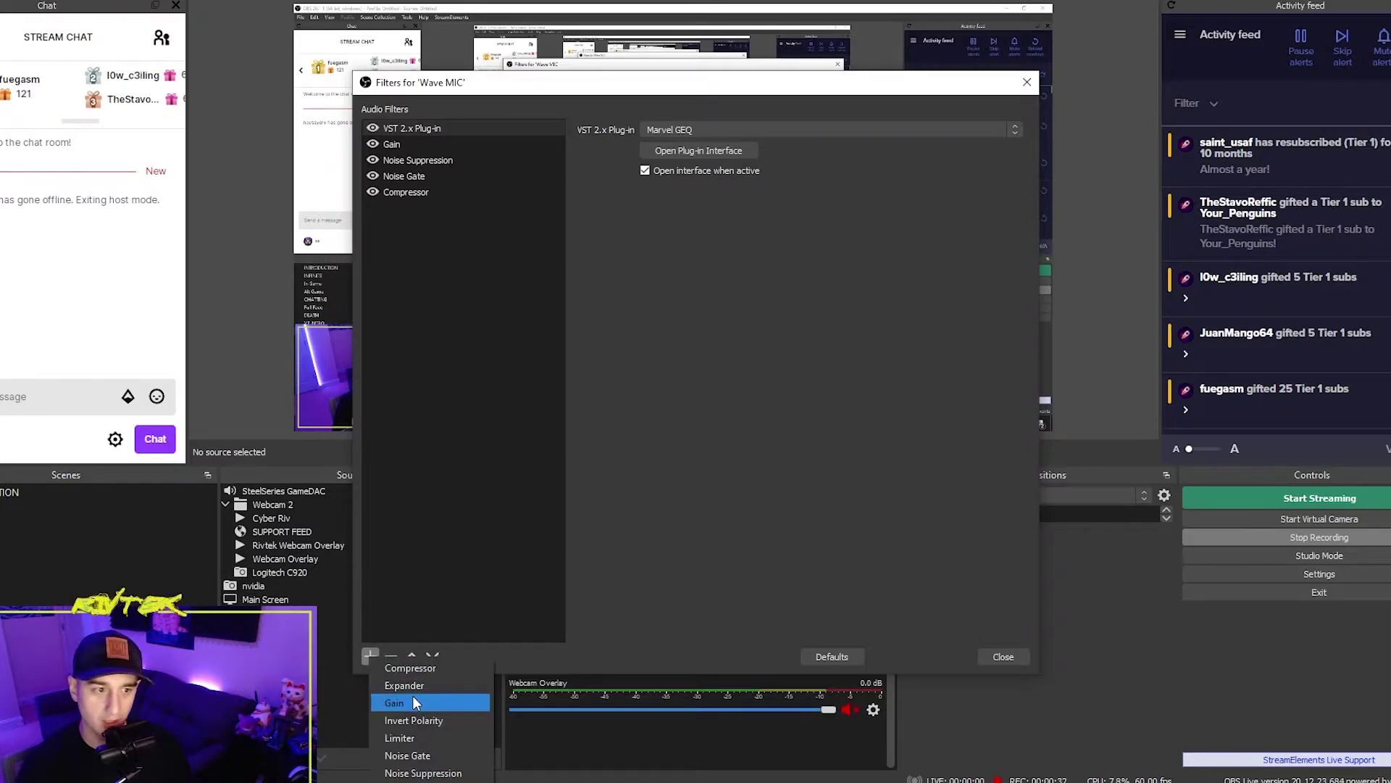
click(413, 145)
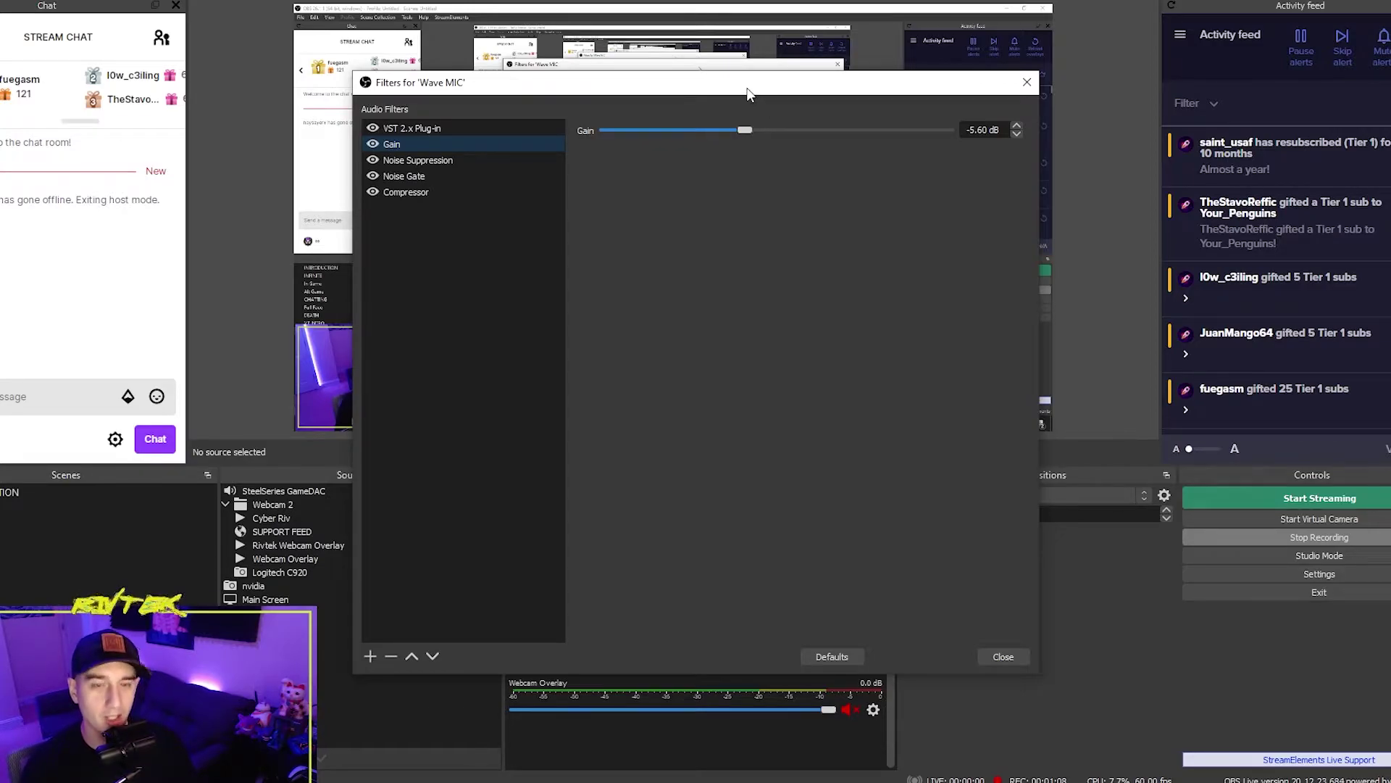
- Select Noise Suppression to view its Speex method and -36 dB level
click(445, 164)
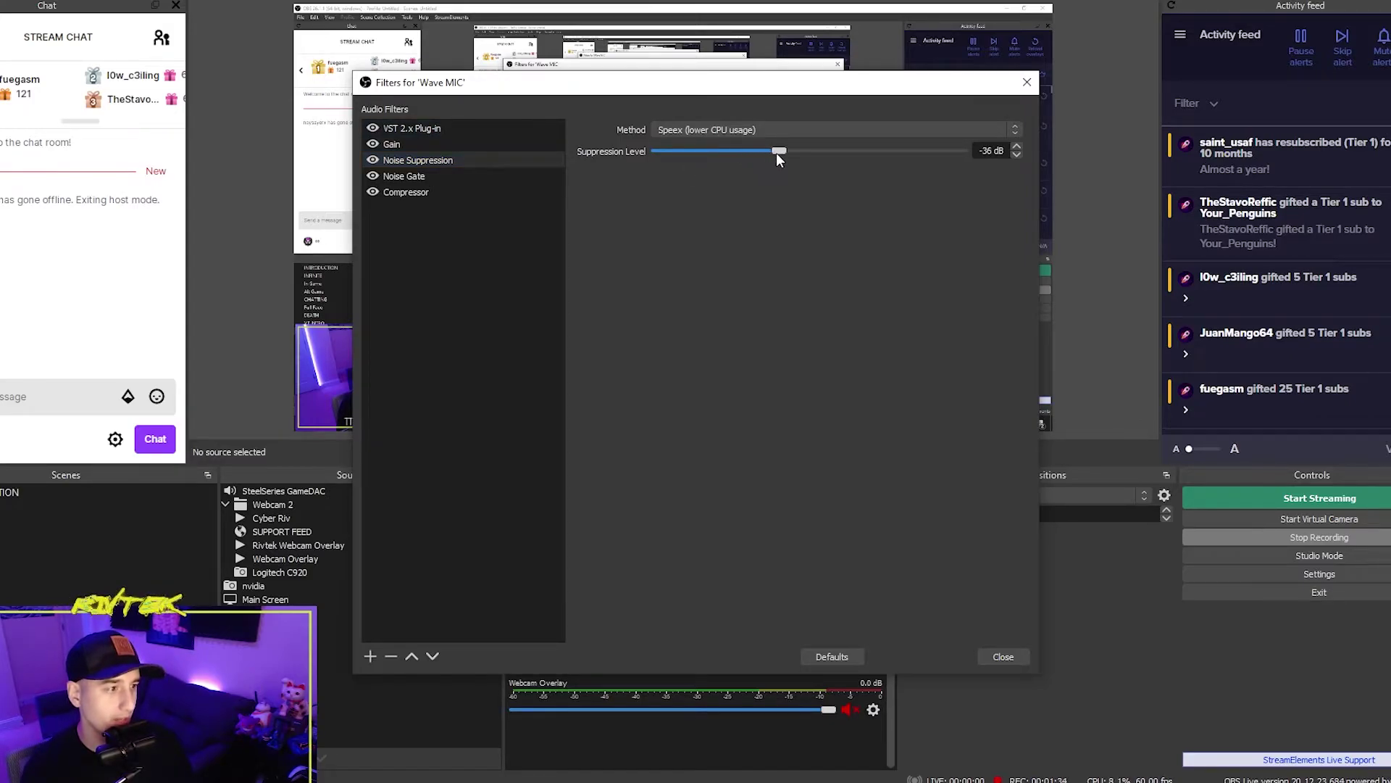
- Move the filters window up and drag the Suppression Level slider to -45 dB
drag(846, 90, 862, 4)
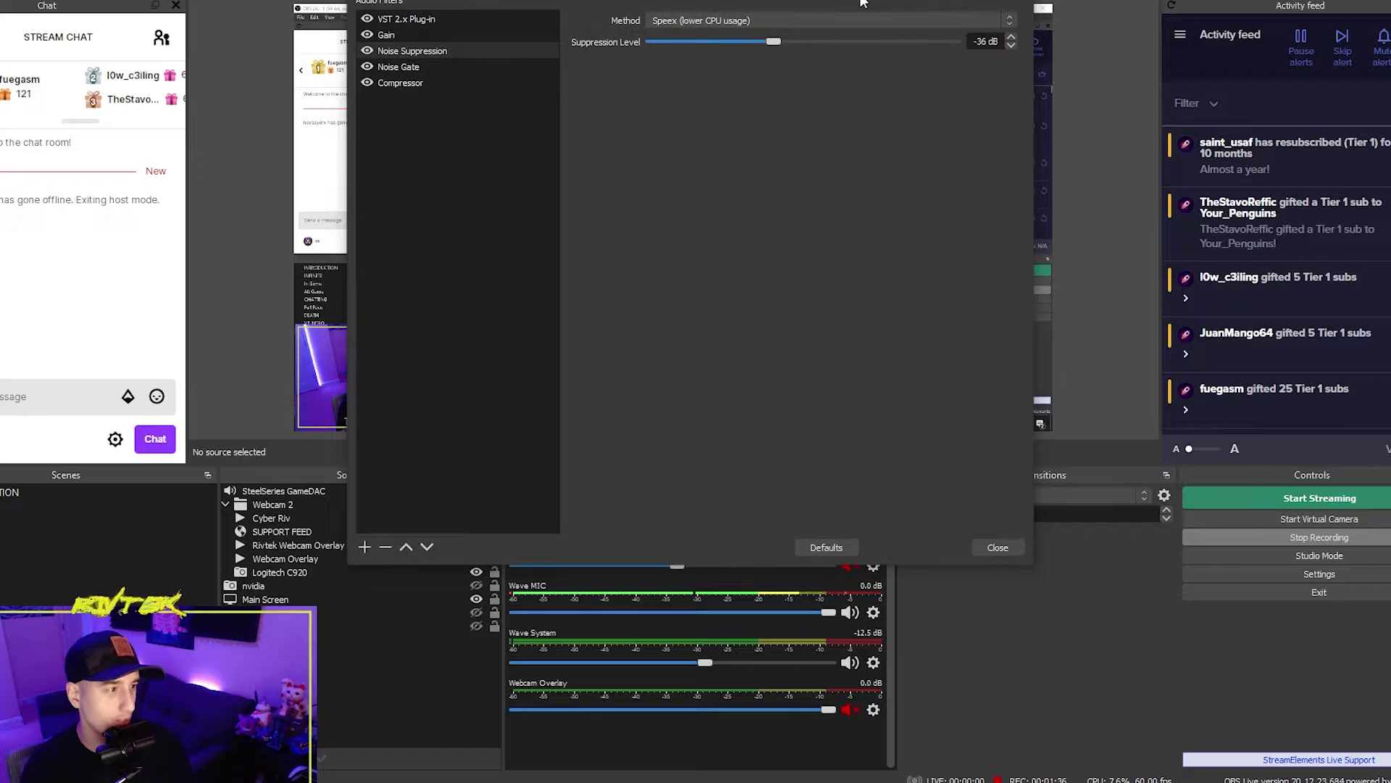
drag(775, 42, 959, 50)
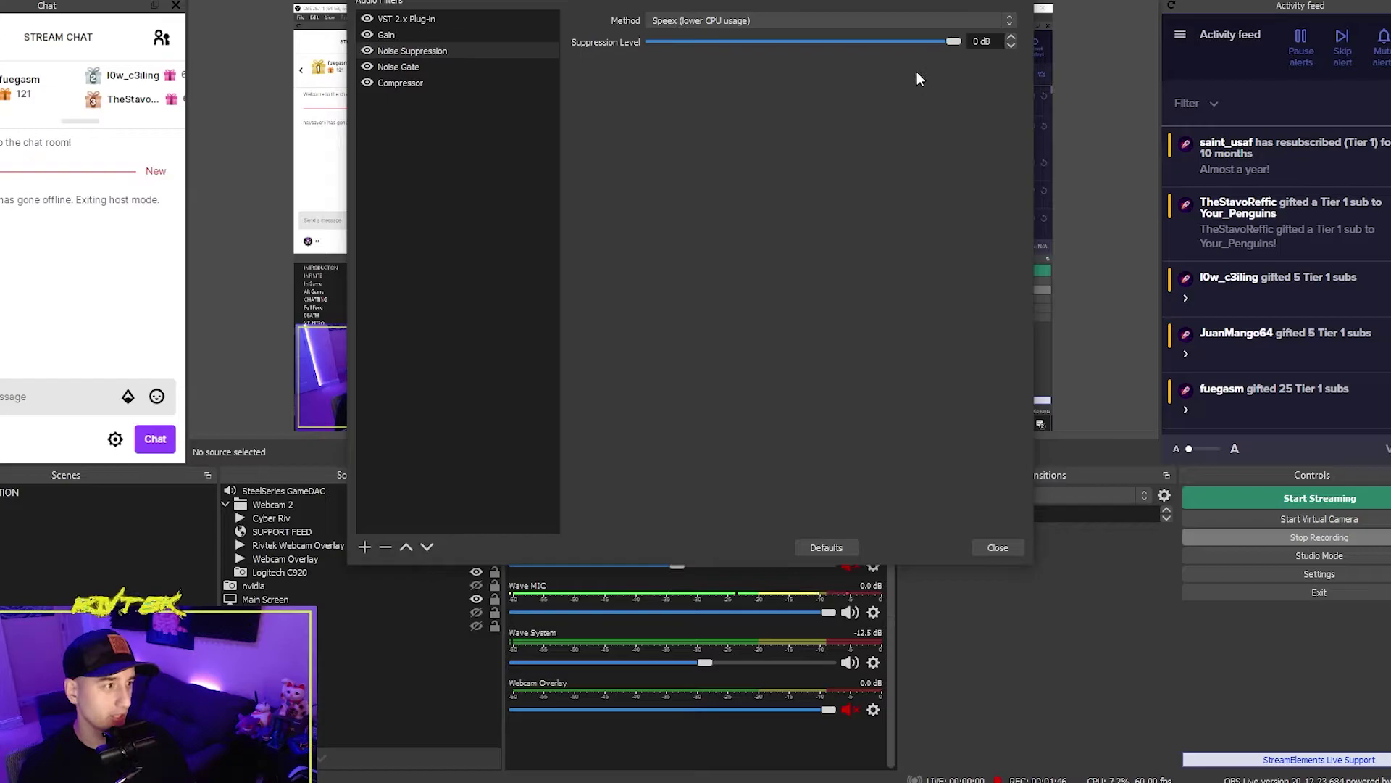
drag(947, 40, 806, 39)
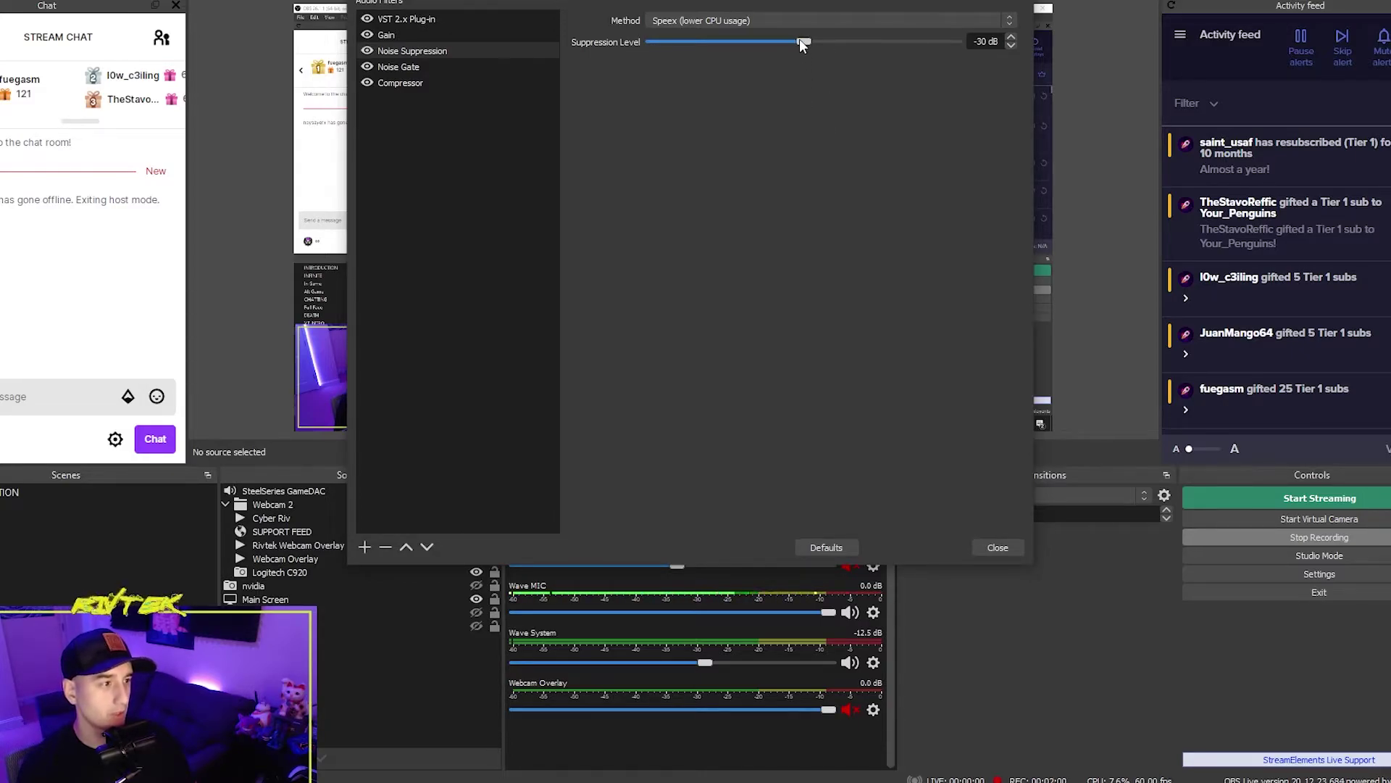
drag(800, 42, 748, 44)
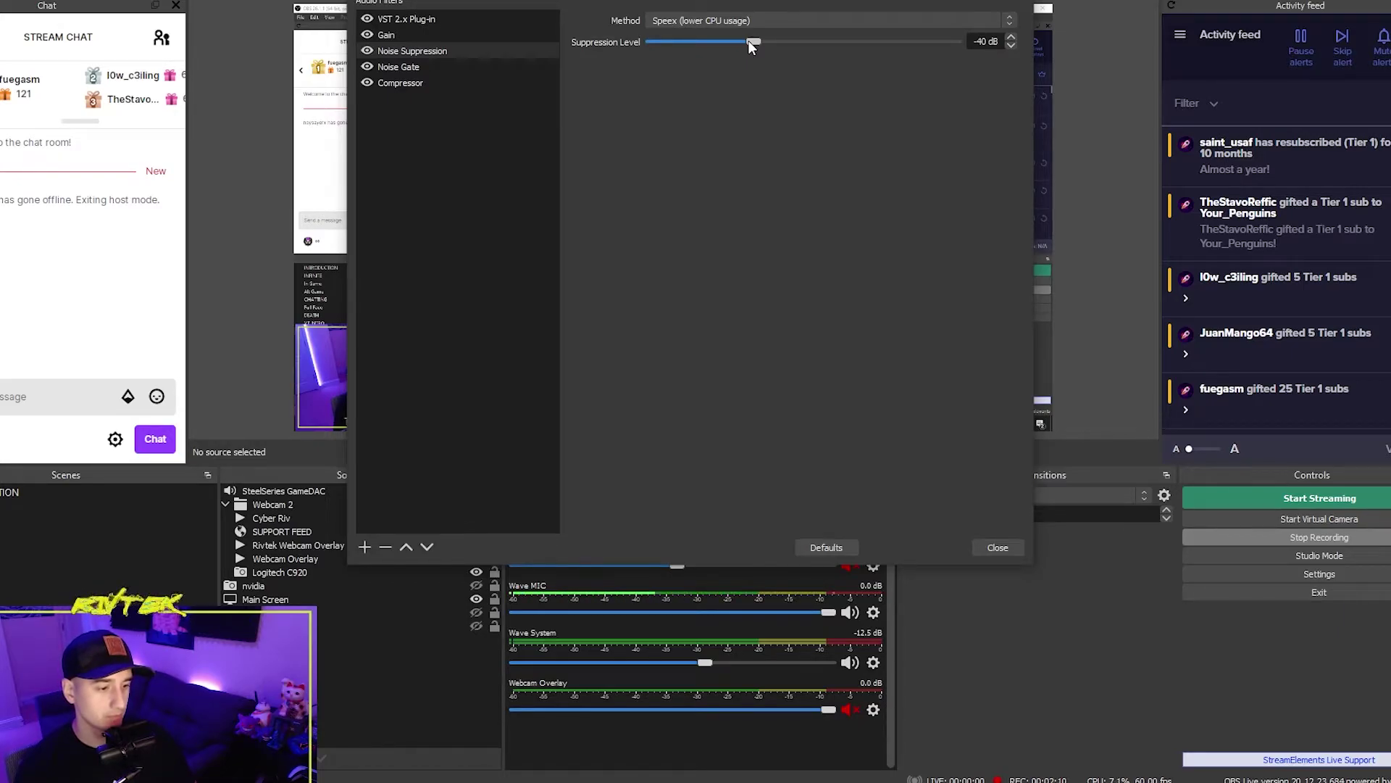
drag(750, 44, 729, 42)
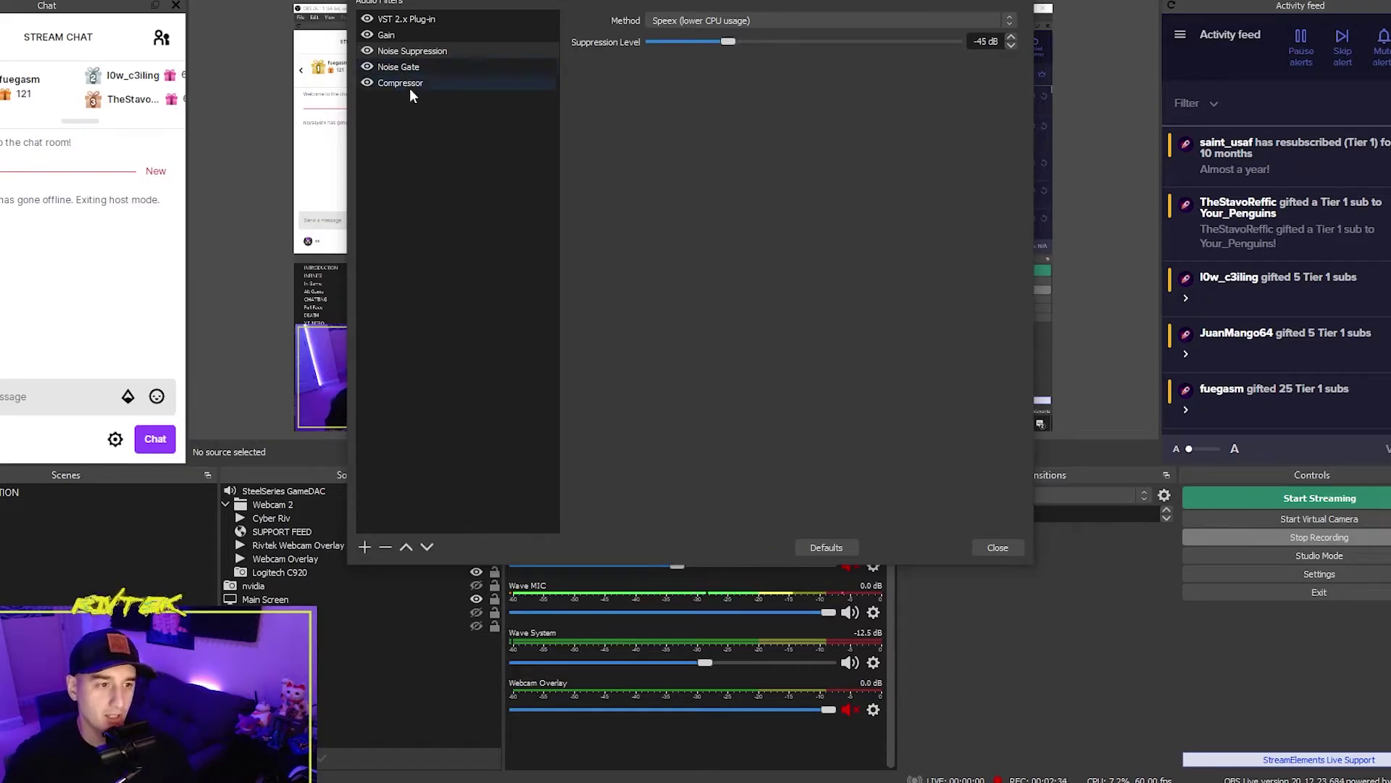
- Display the Noise Gate: -30/-25 dB thresholds, 25 ms attack, 200 ms hold, 150 ms release
click(365, 547)
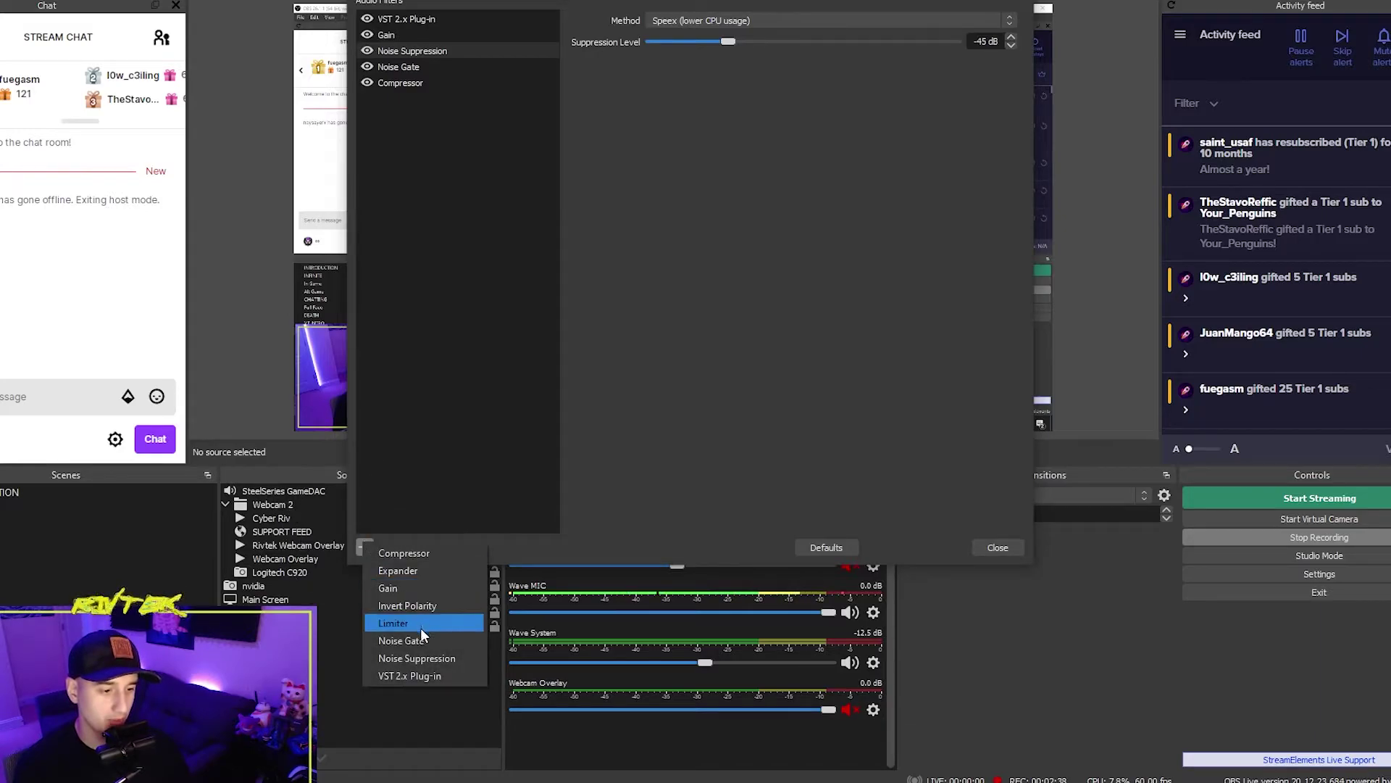
click(416, 136)
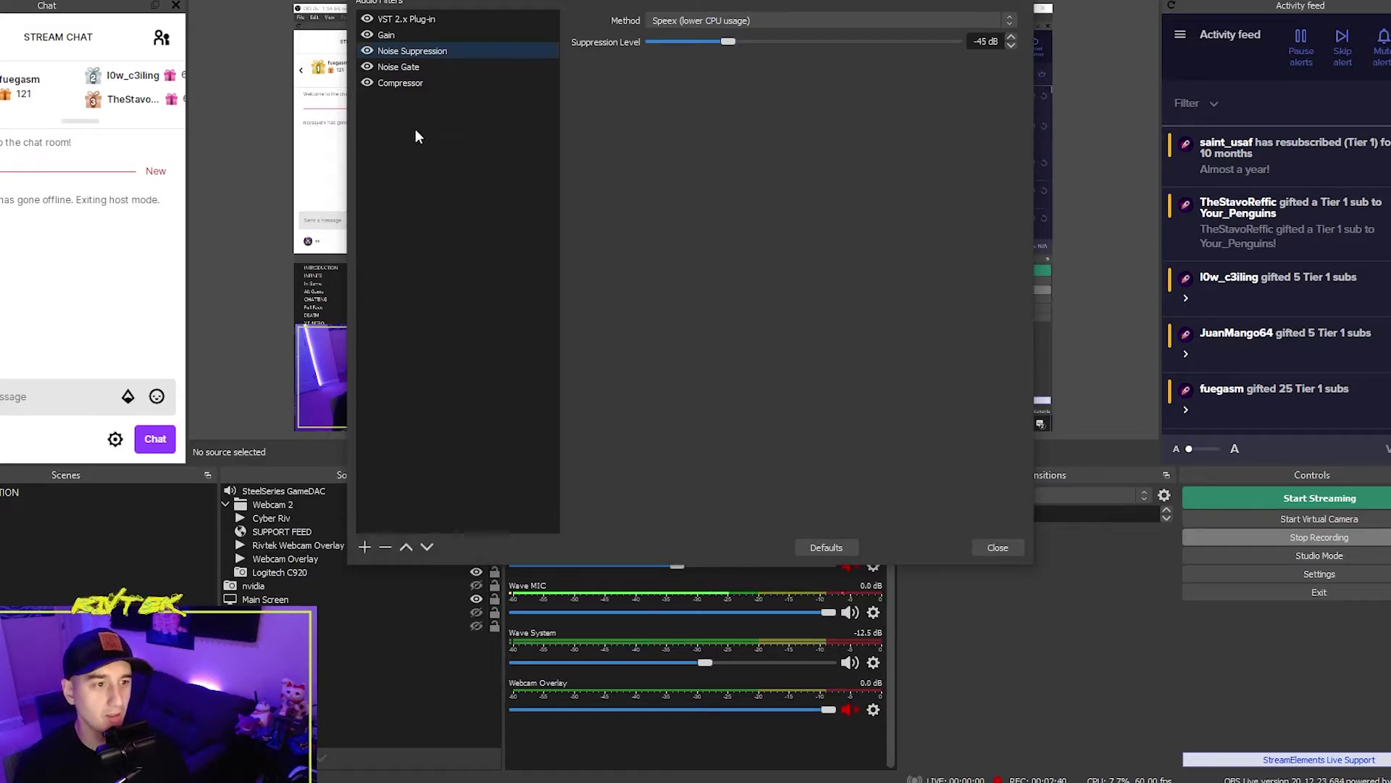
click(400, 68)
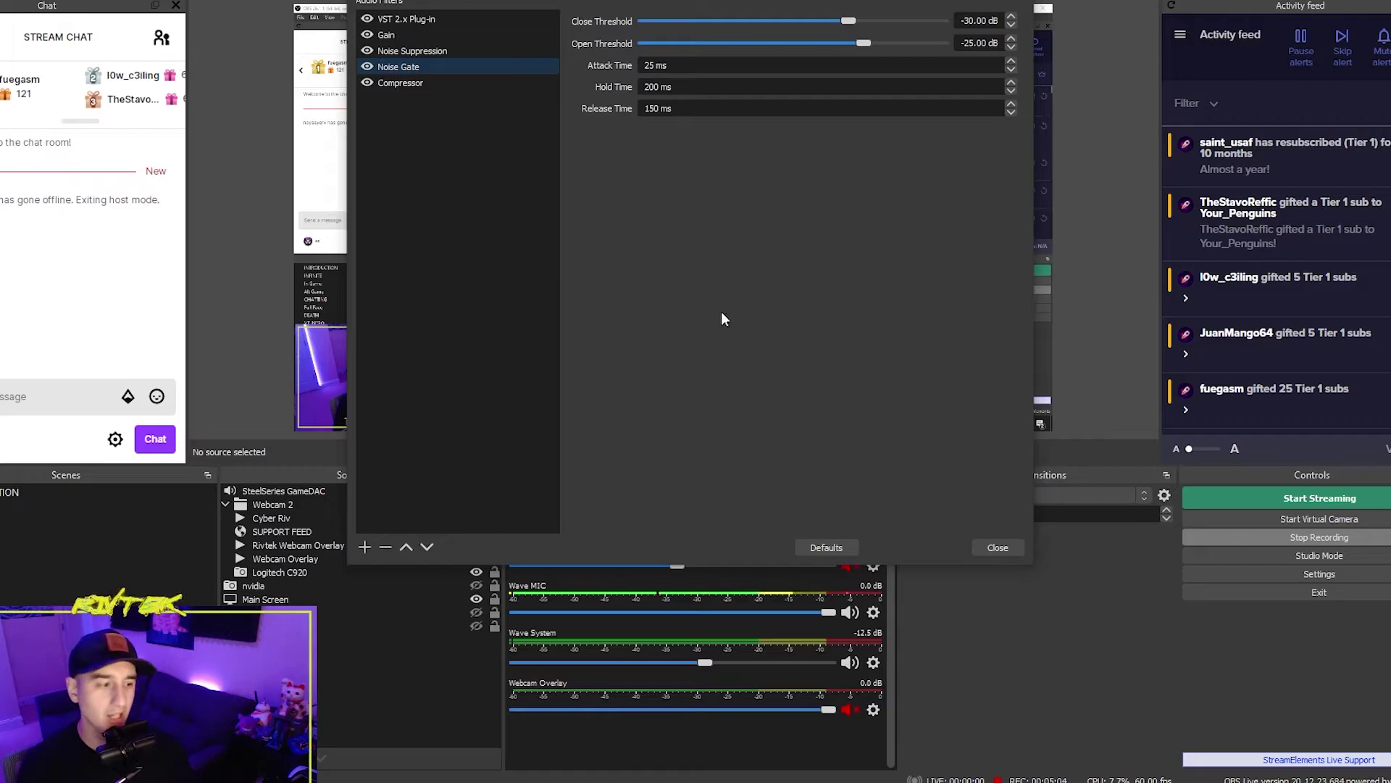
- Bring up the Compressor: 4:1 ratio, -17.50 dB threshold, 3 ms attack, 60 ms release
click(366, 548)
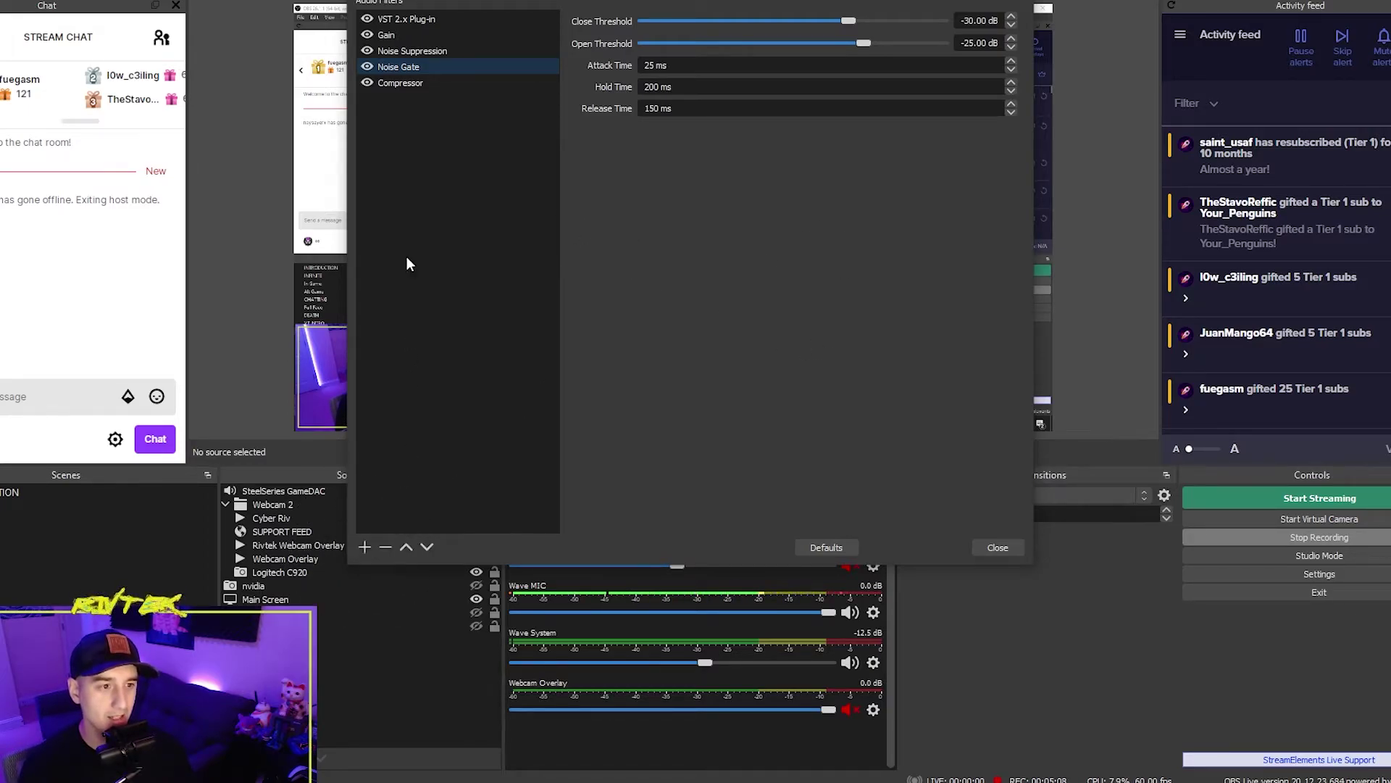
click(365, 549)
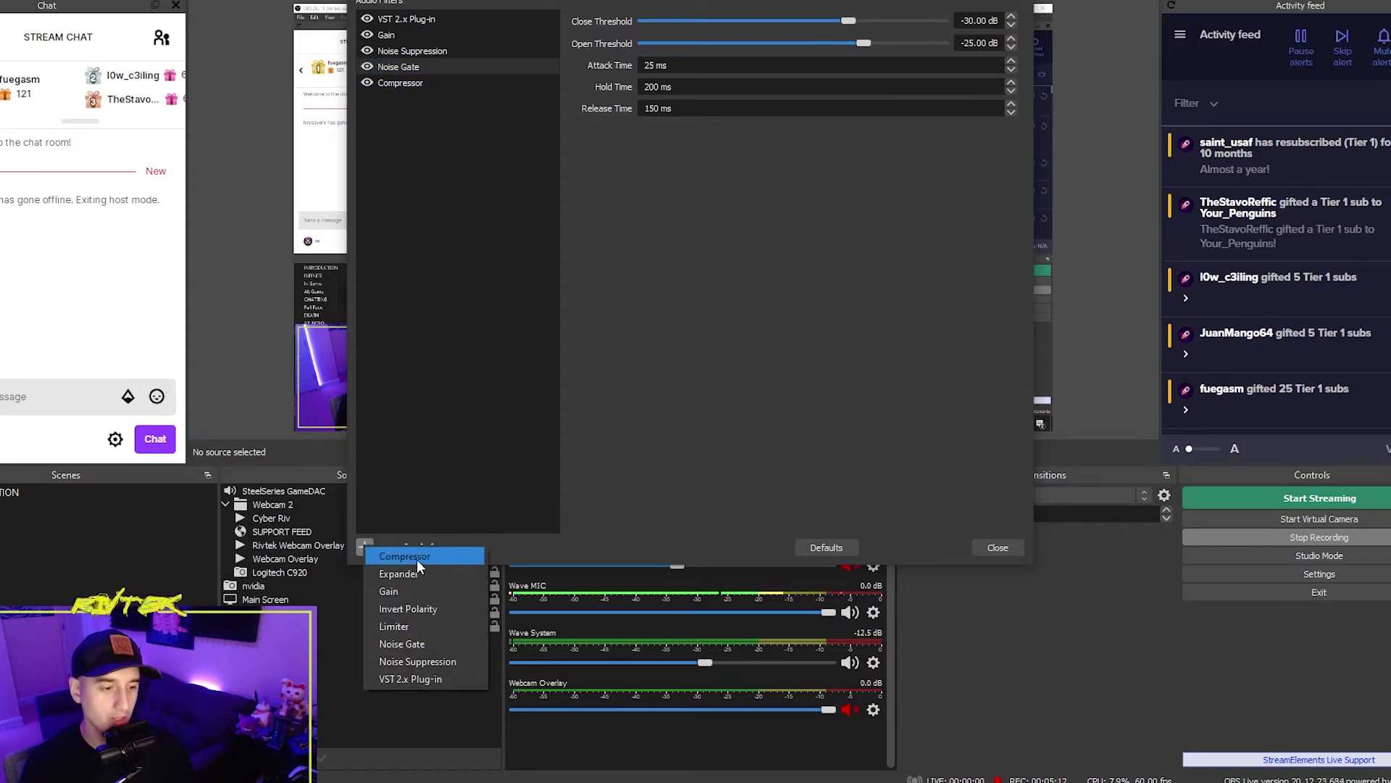
click(415, 83)
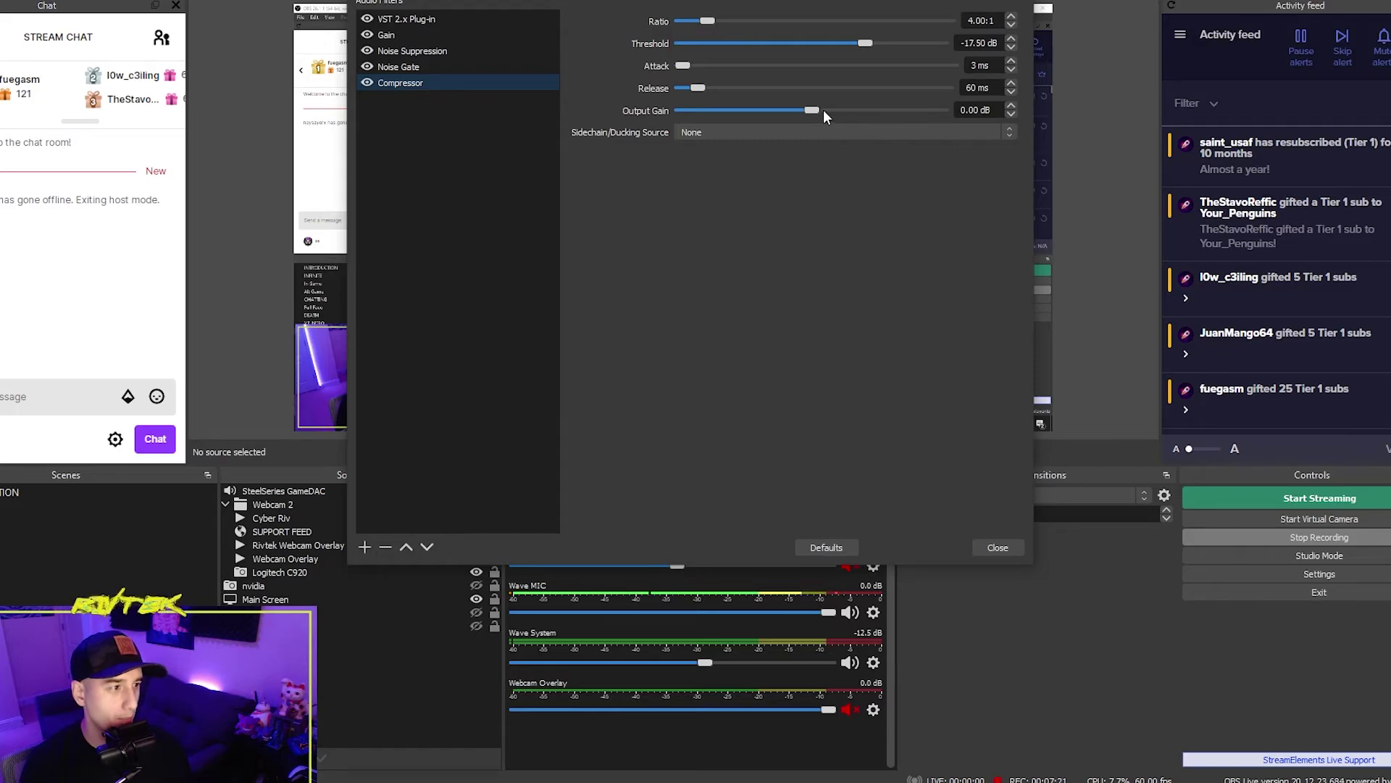
- Set the Compressor output gain to 0.00 dB
mouse_move(824, 114)
mouse_down()
mouse_move(855, 110)
mouse_move(821, 112)
mouse_up()
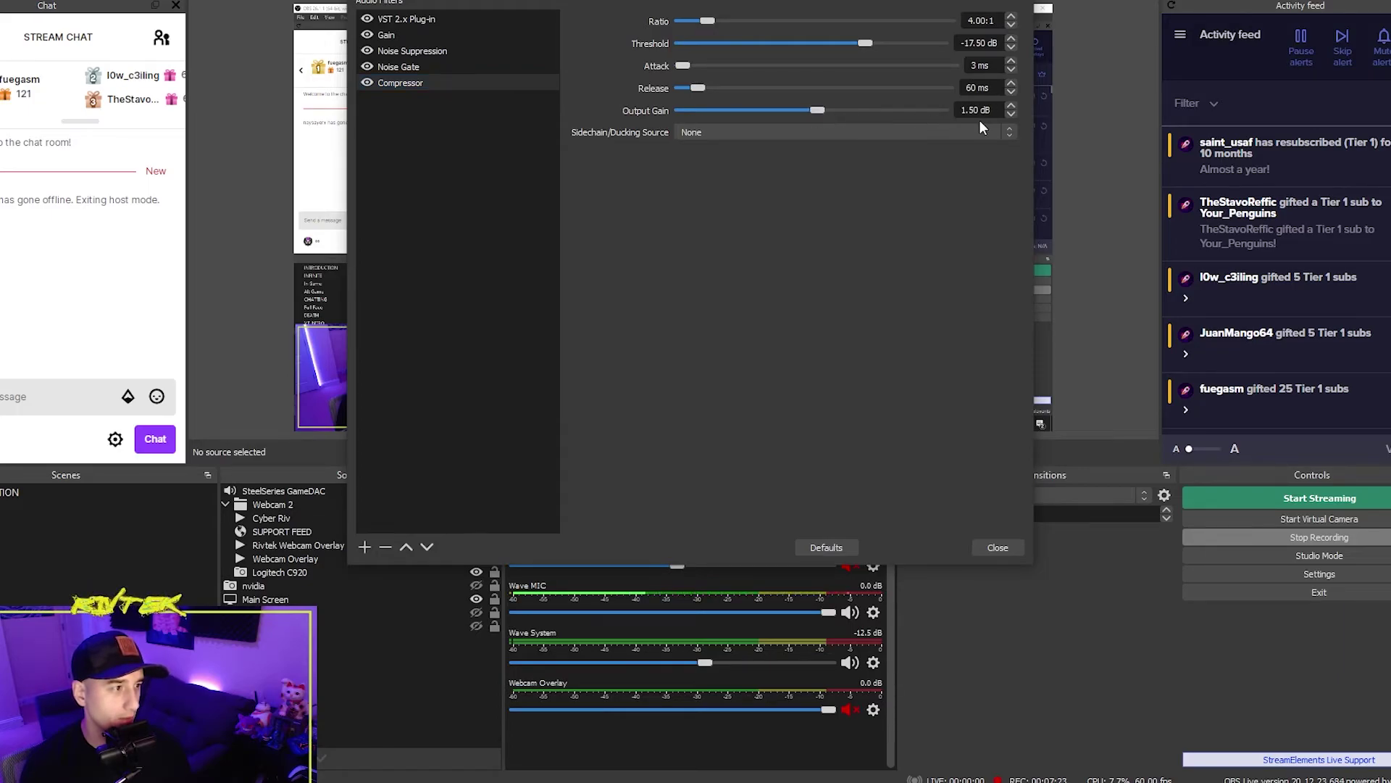
key(ctrl+a)
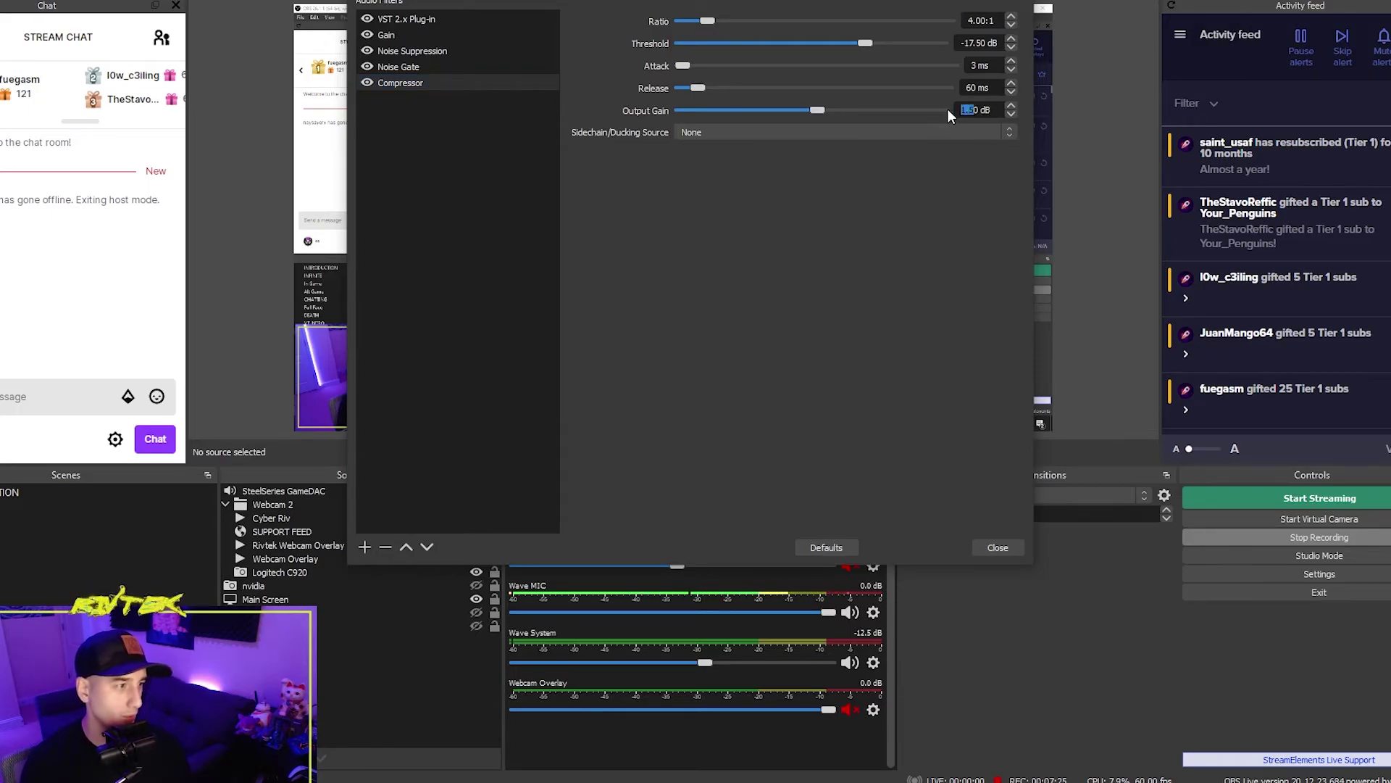
text(0)
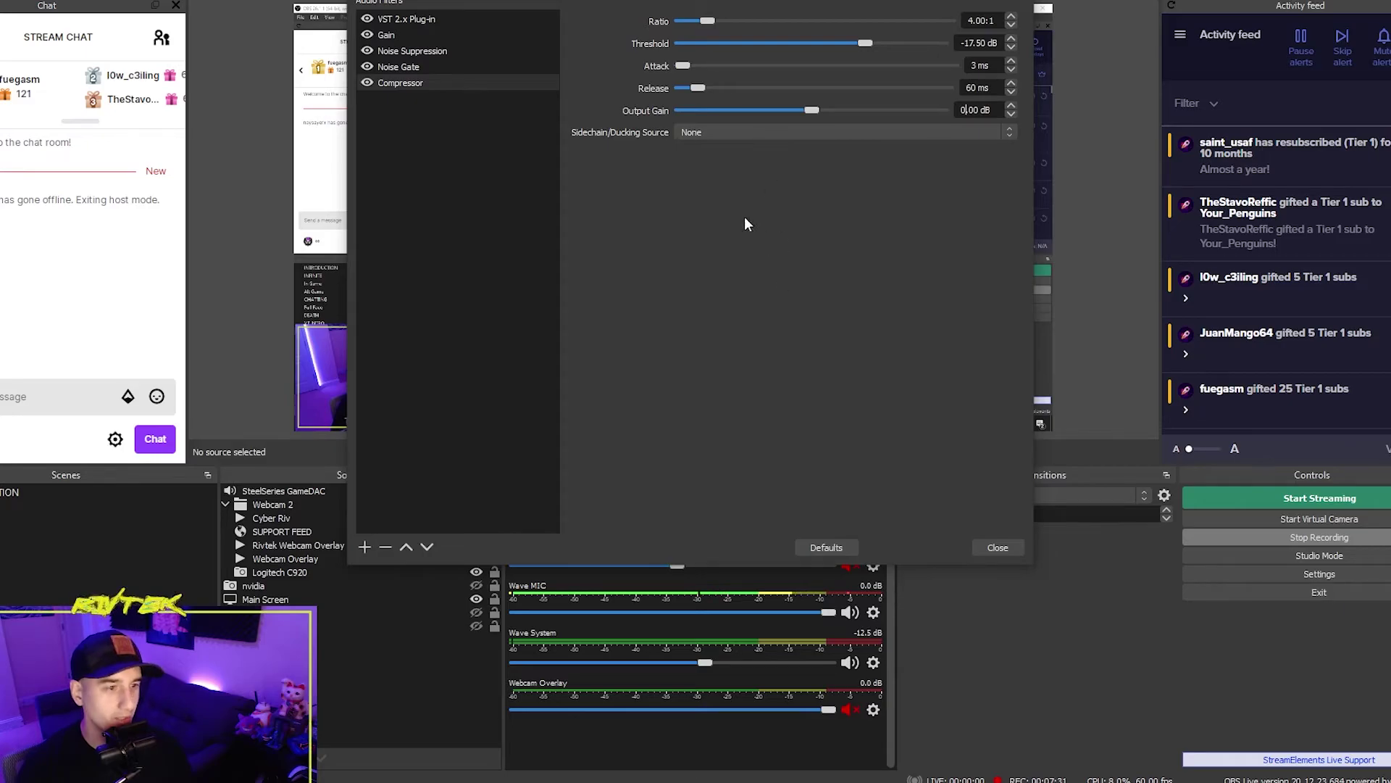
- Bring the Marvel GEQ window forward and place it over the Compressor settings
click(446, 262)
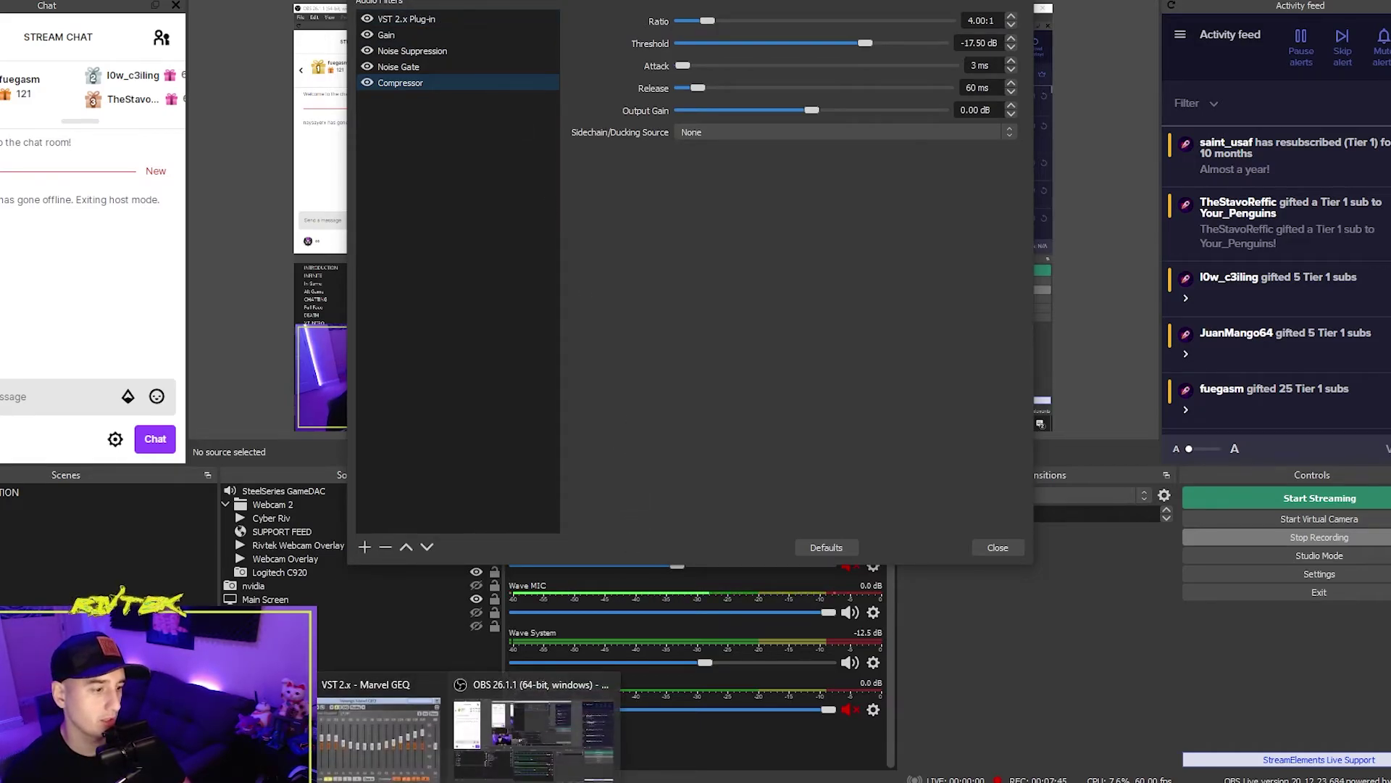
click(391, 732)
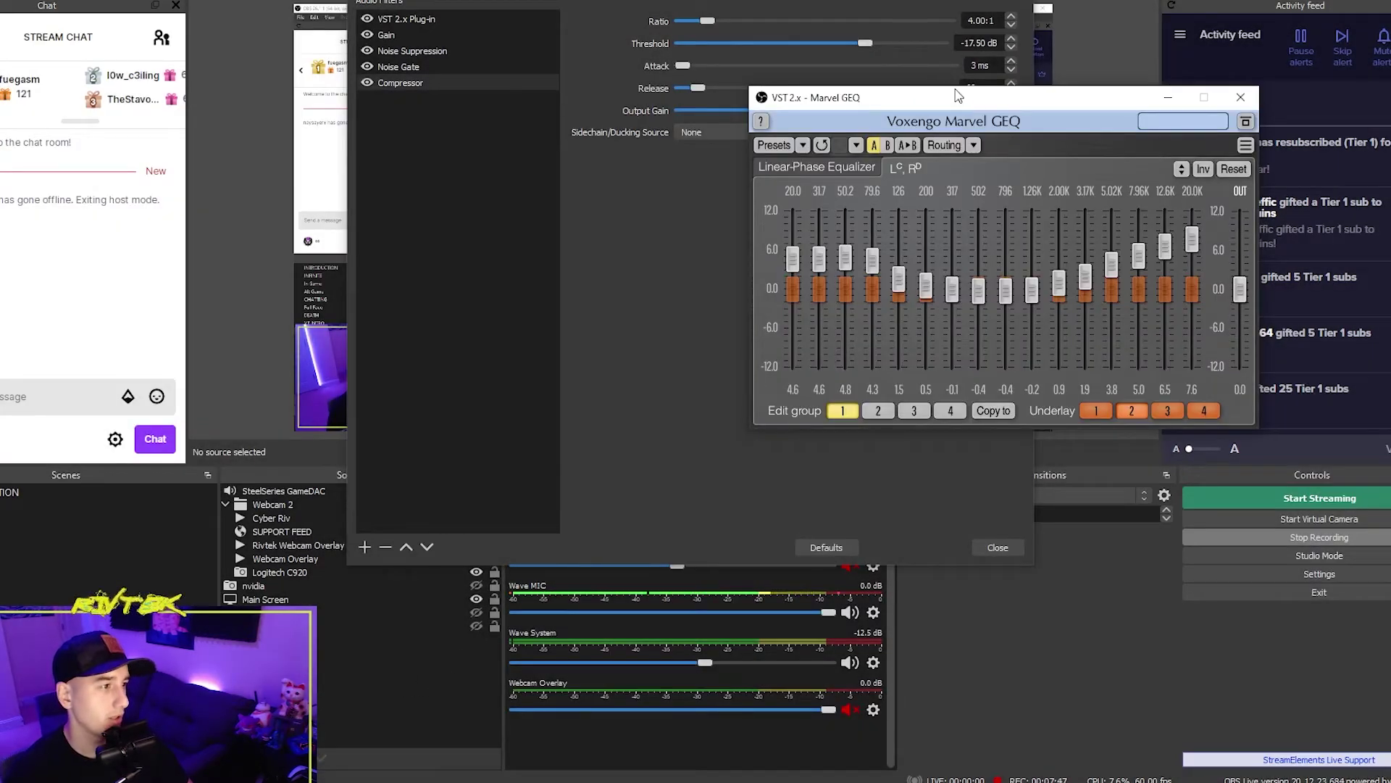
drag(939, 109, 741, 168)
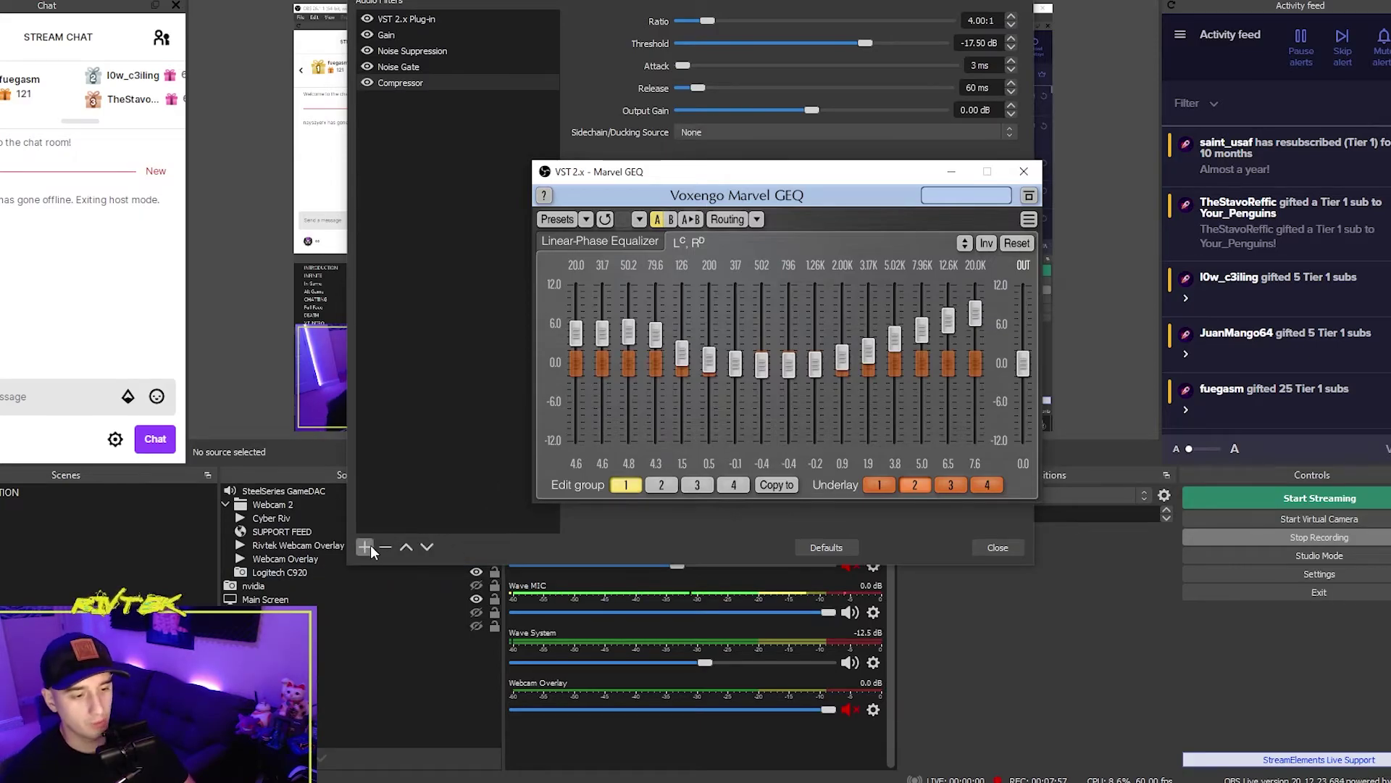
- Show the VST 2.x Plug-in filter and keep Marvel GEQ as its plug-in
click(433, 555)
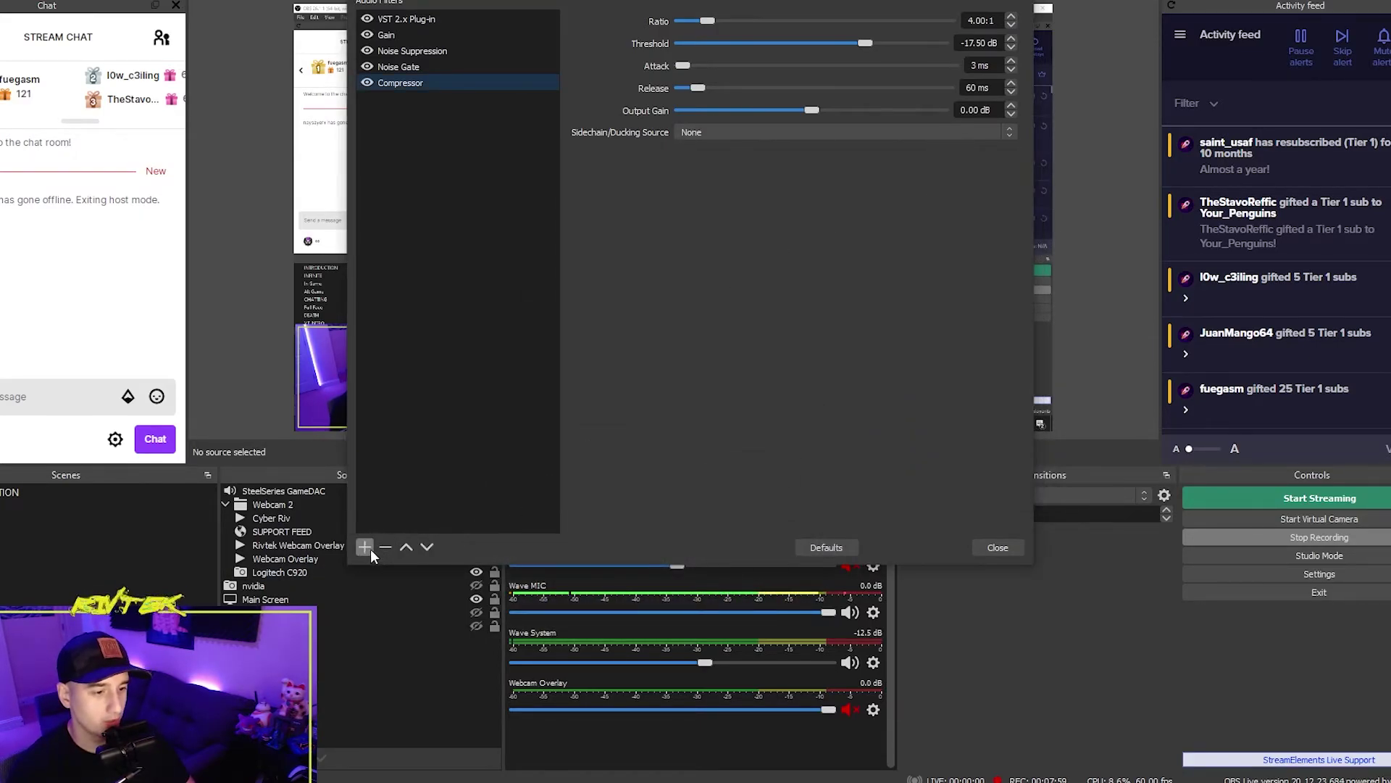
click(368, 547)
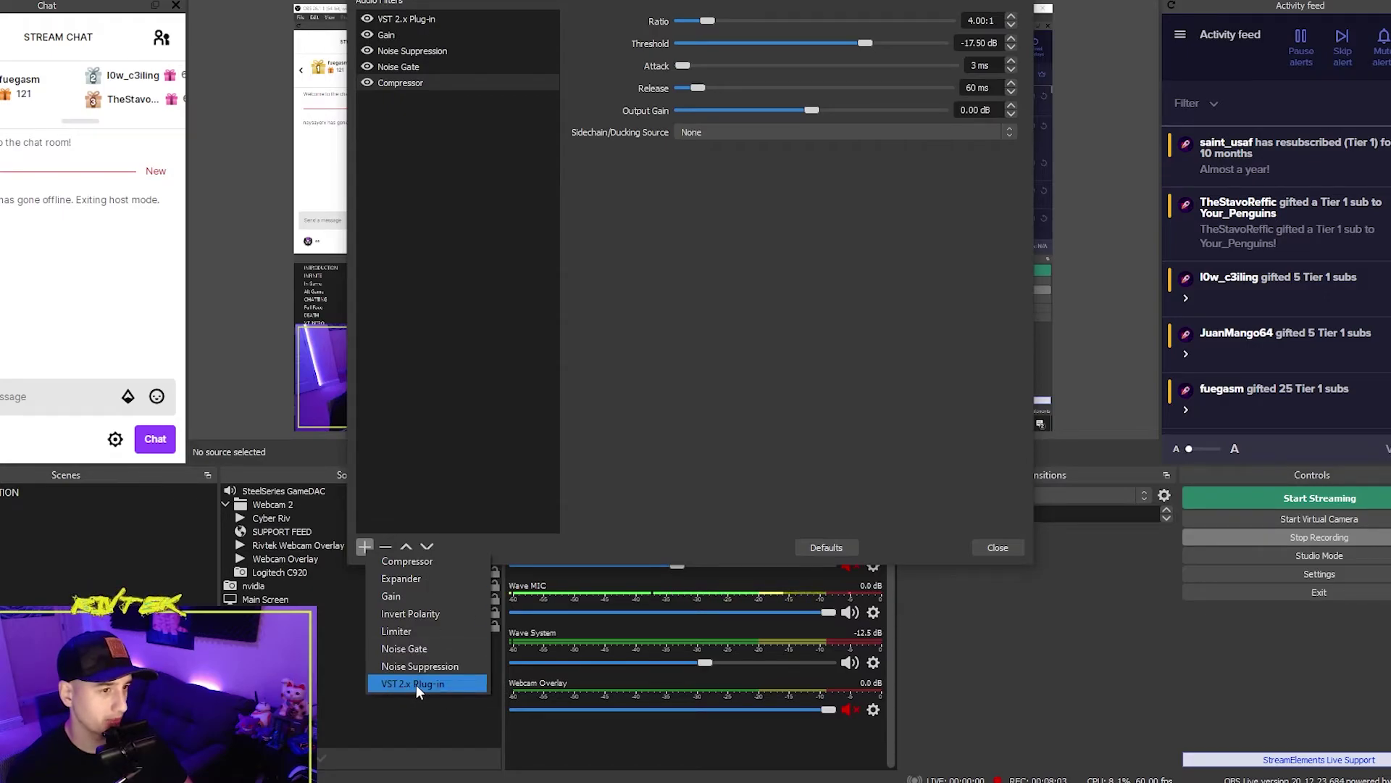
click(449, 19)
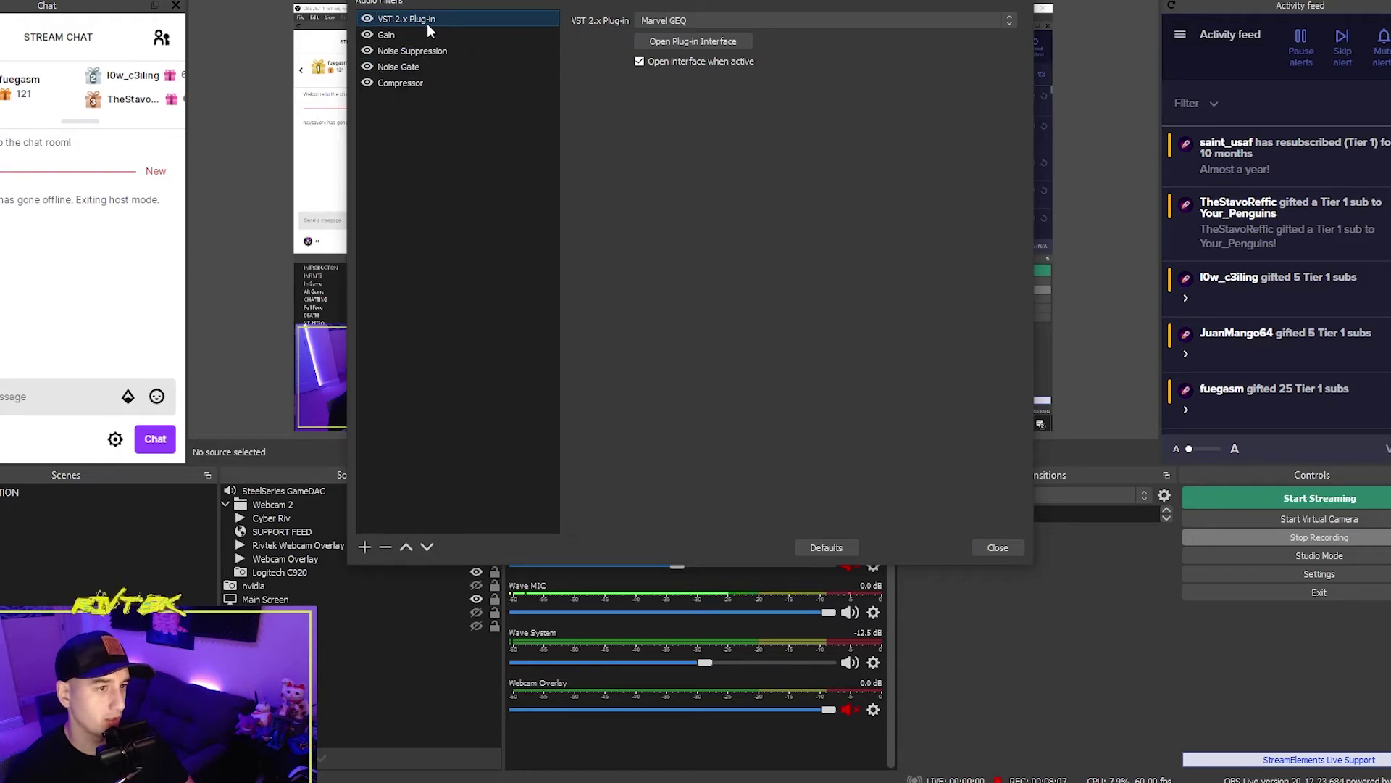
click(1011, 22)
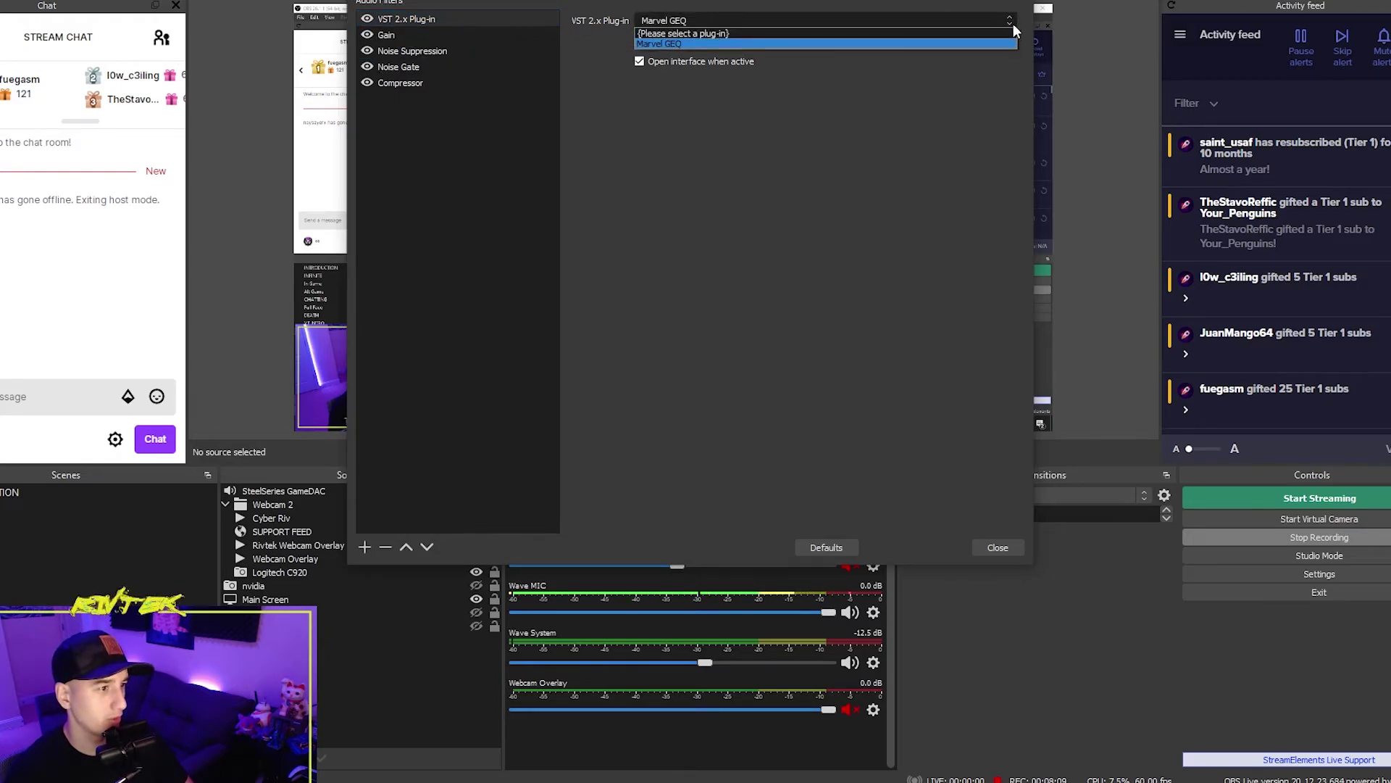
click(823, 51)
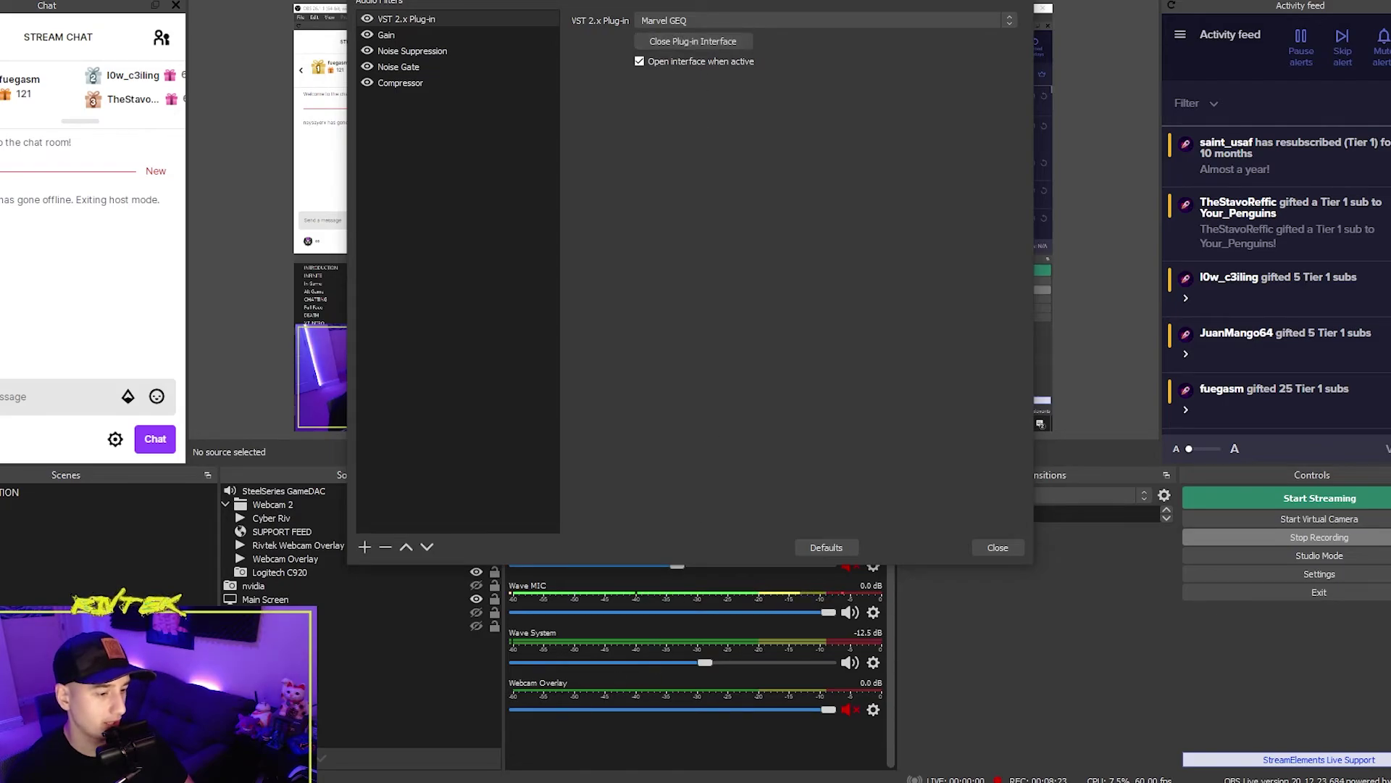
- Bring Marvel GEQ to the front and move it up and left
click(390, 682)
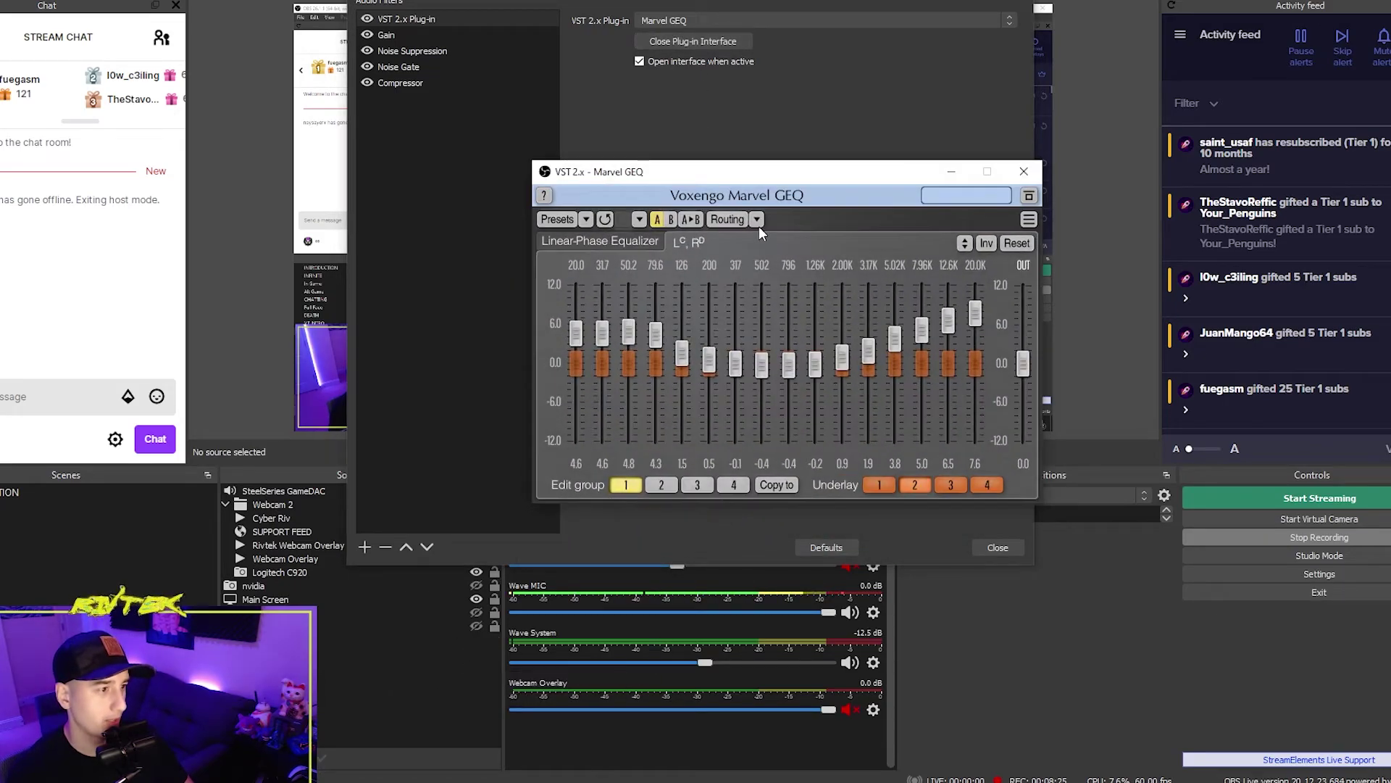
drag(772, 171, 717, 109)
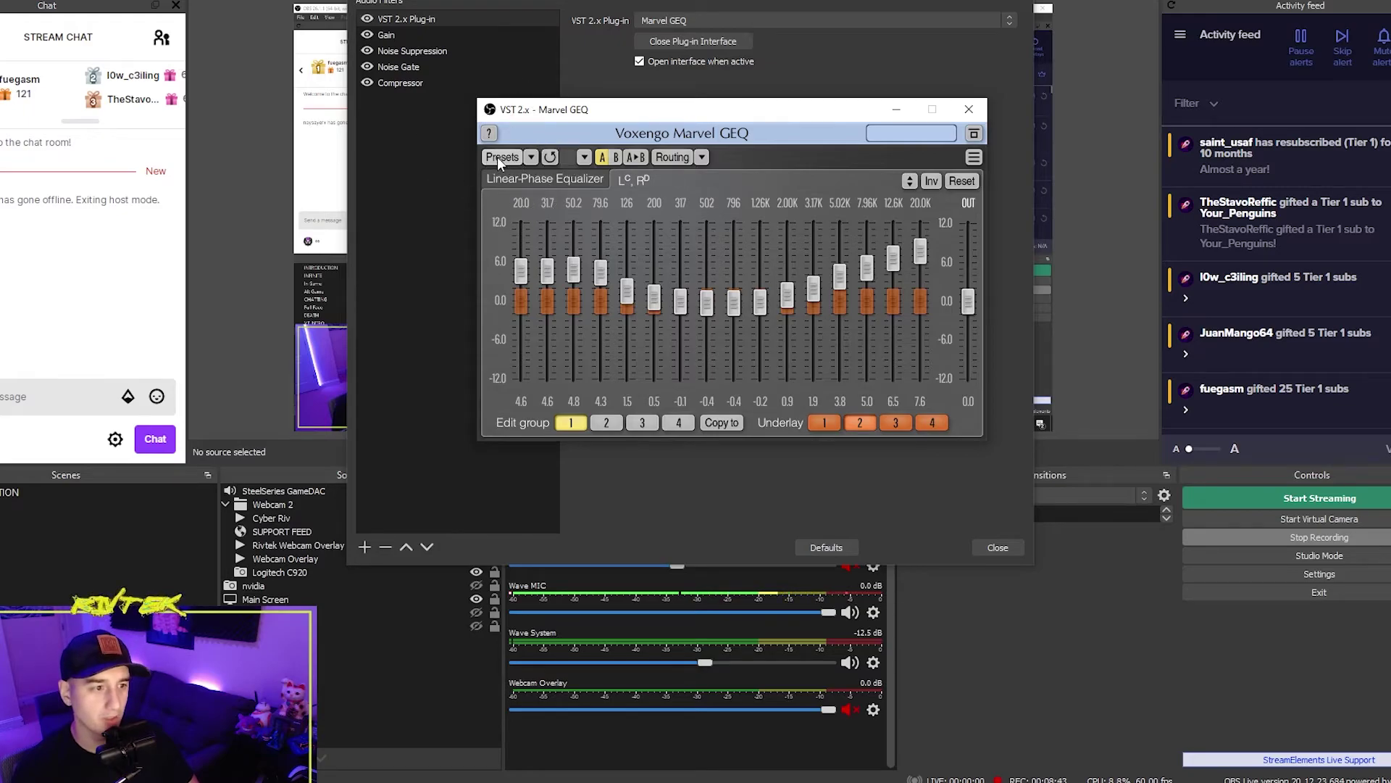
- Load the Brighter and Bassy preset from the Marvel GEQ Session Bank
click(530, 158)
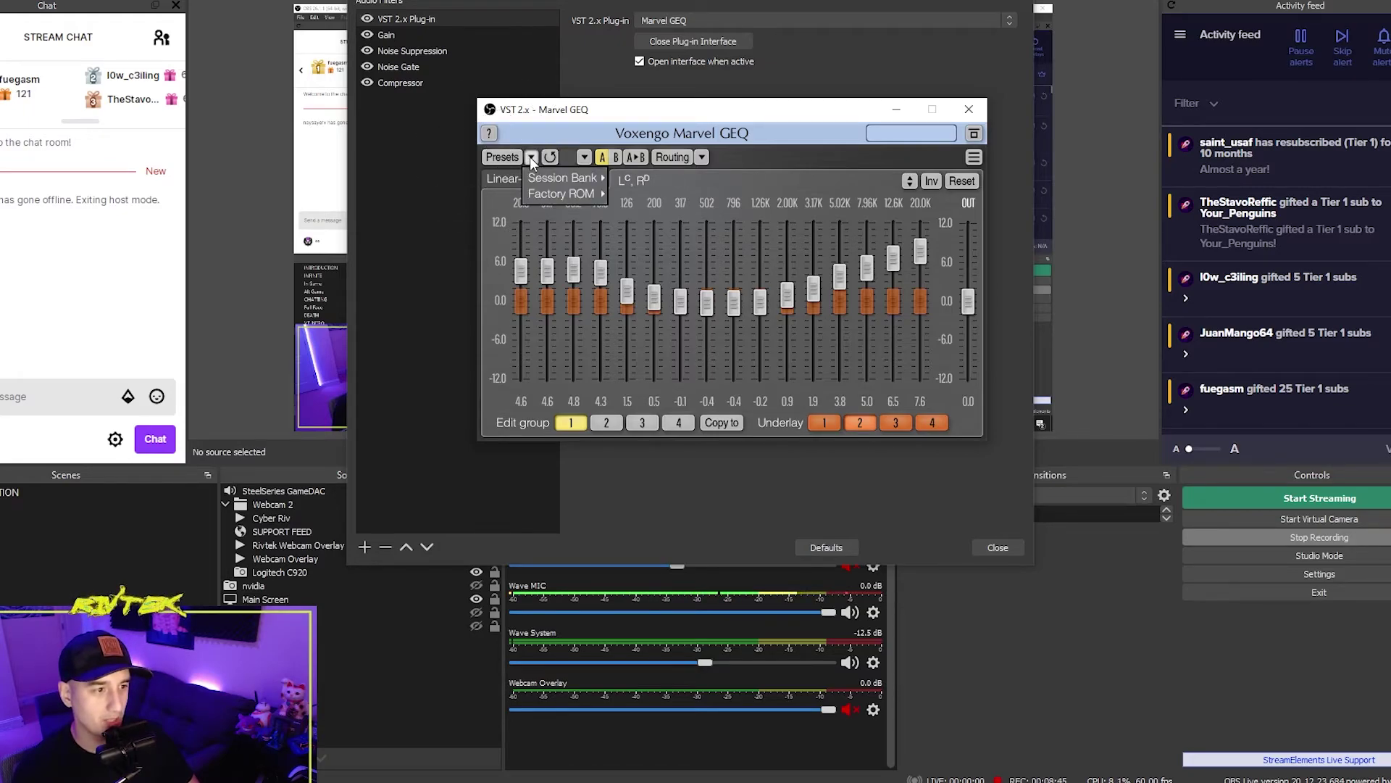
mouse_move(582, 181)
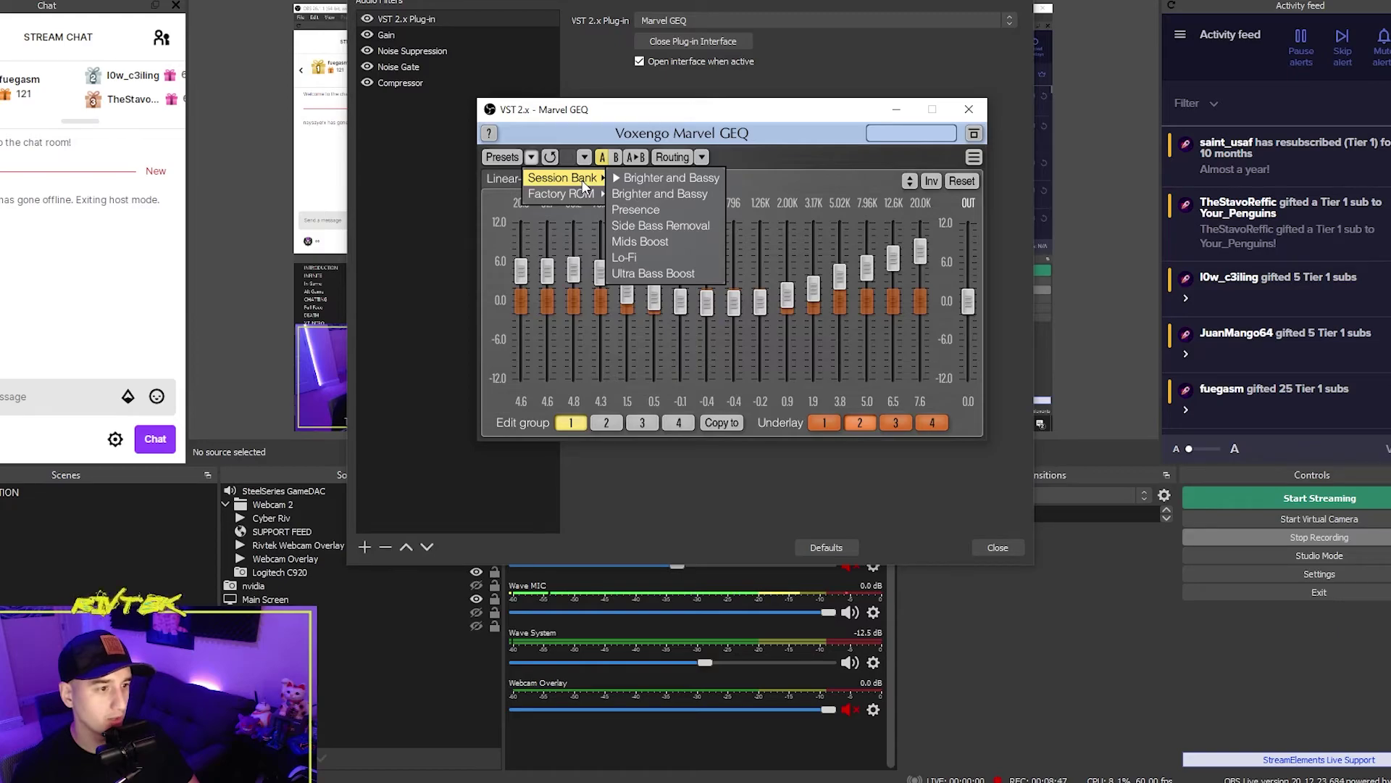
click(667, 177)
click(536, 160)
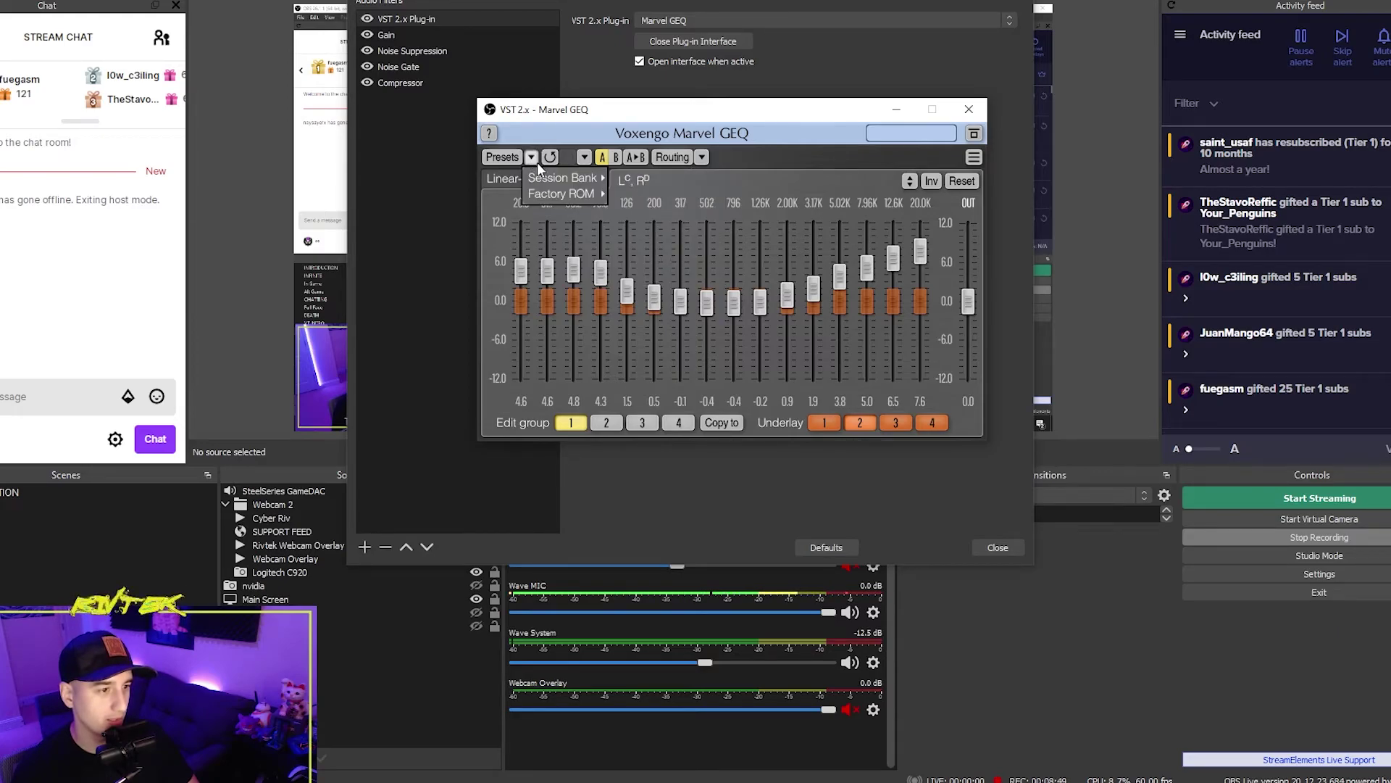
mouse_move(593, 195)
click(680, 211)
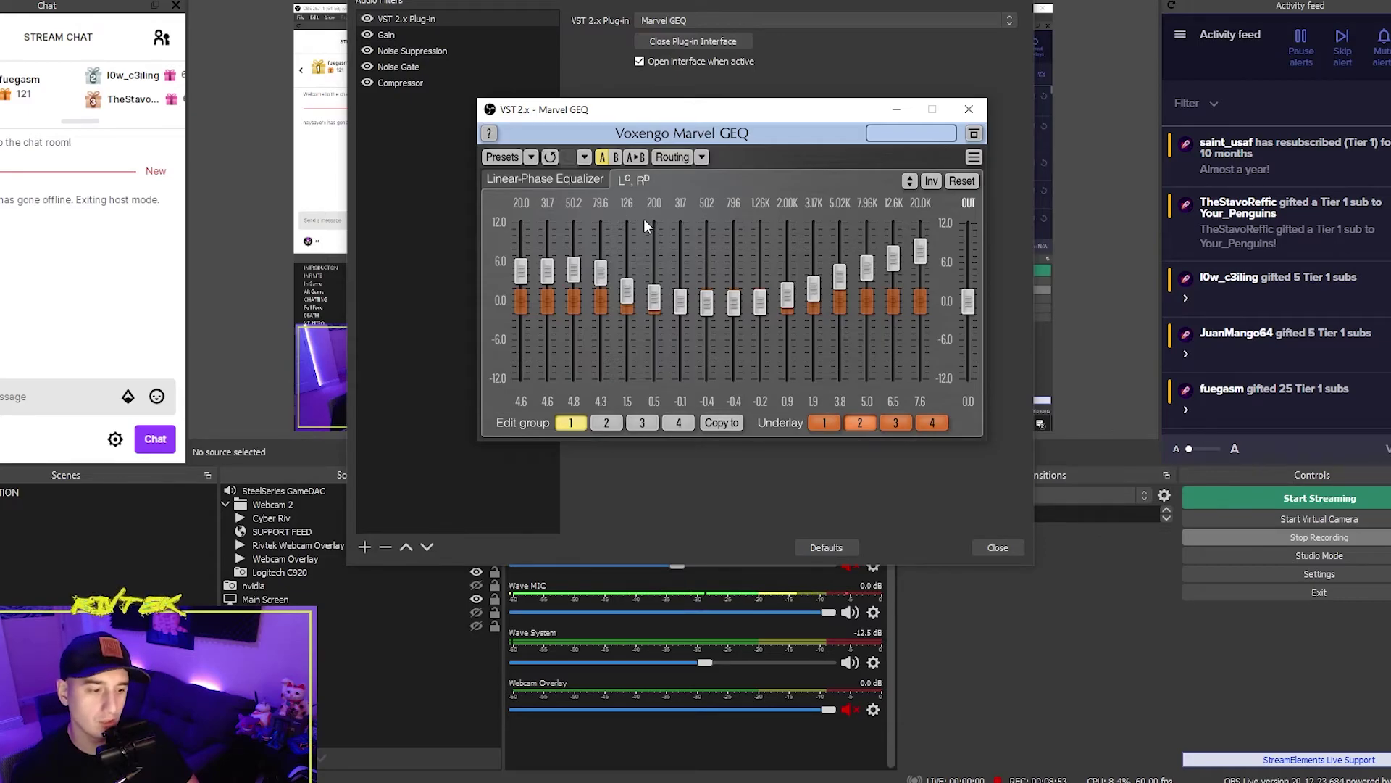
- Try the Presence and Side Bass Removal presets, then return to Brighter and Bassy
click(535, 159)
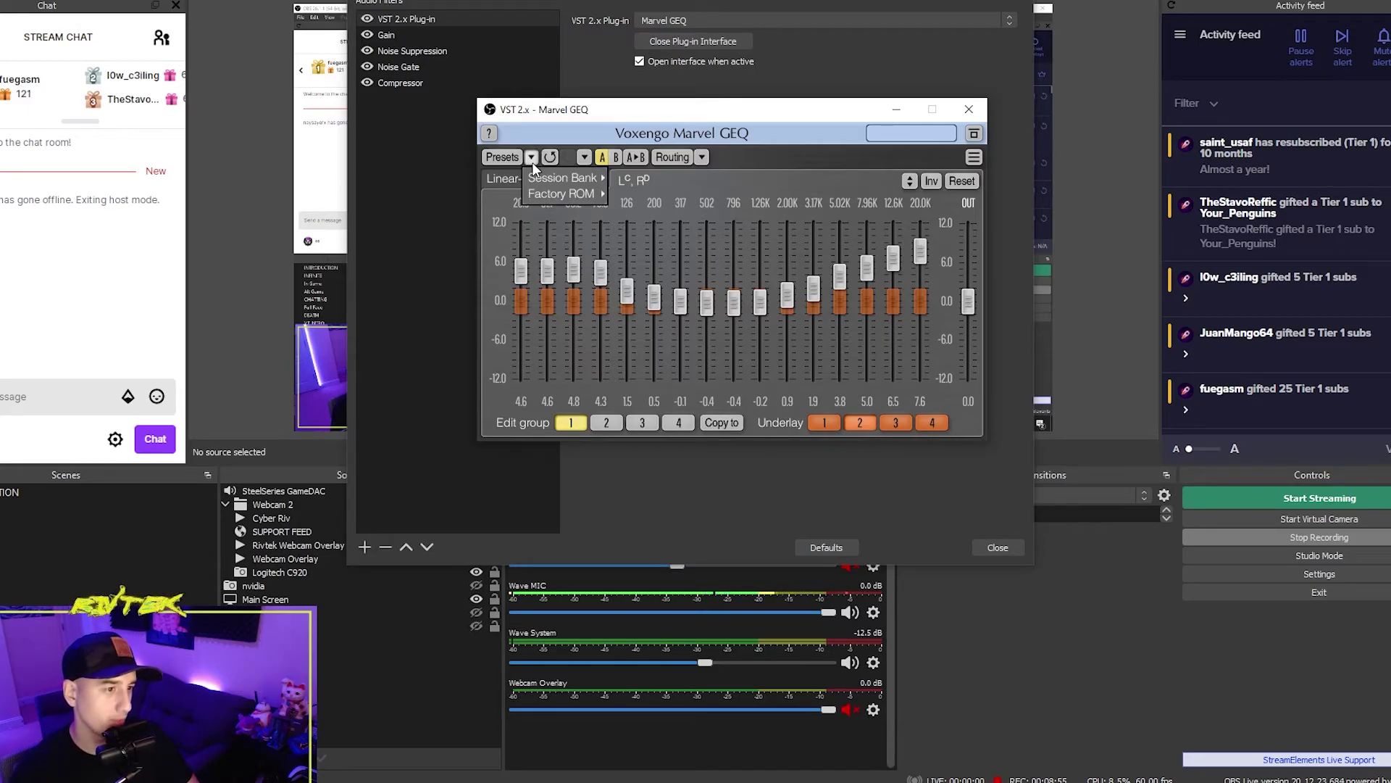
mouse_move(543, 176)
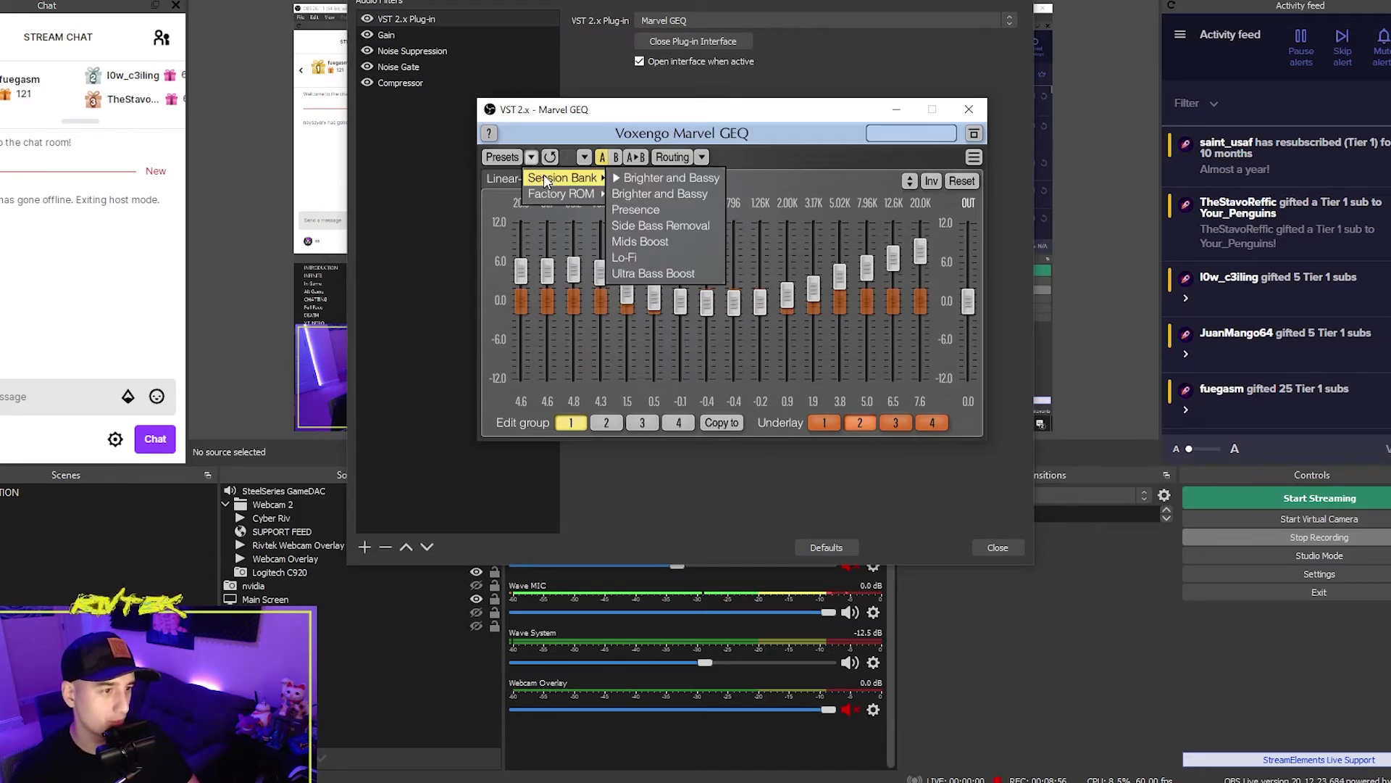
click(672, 212)
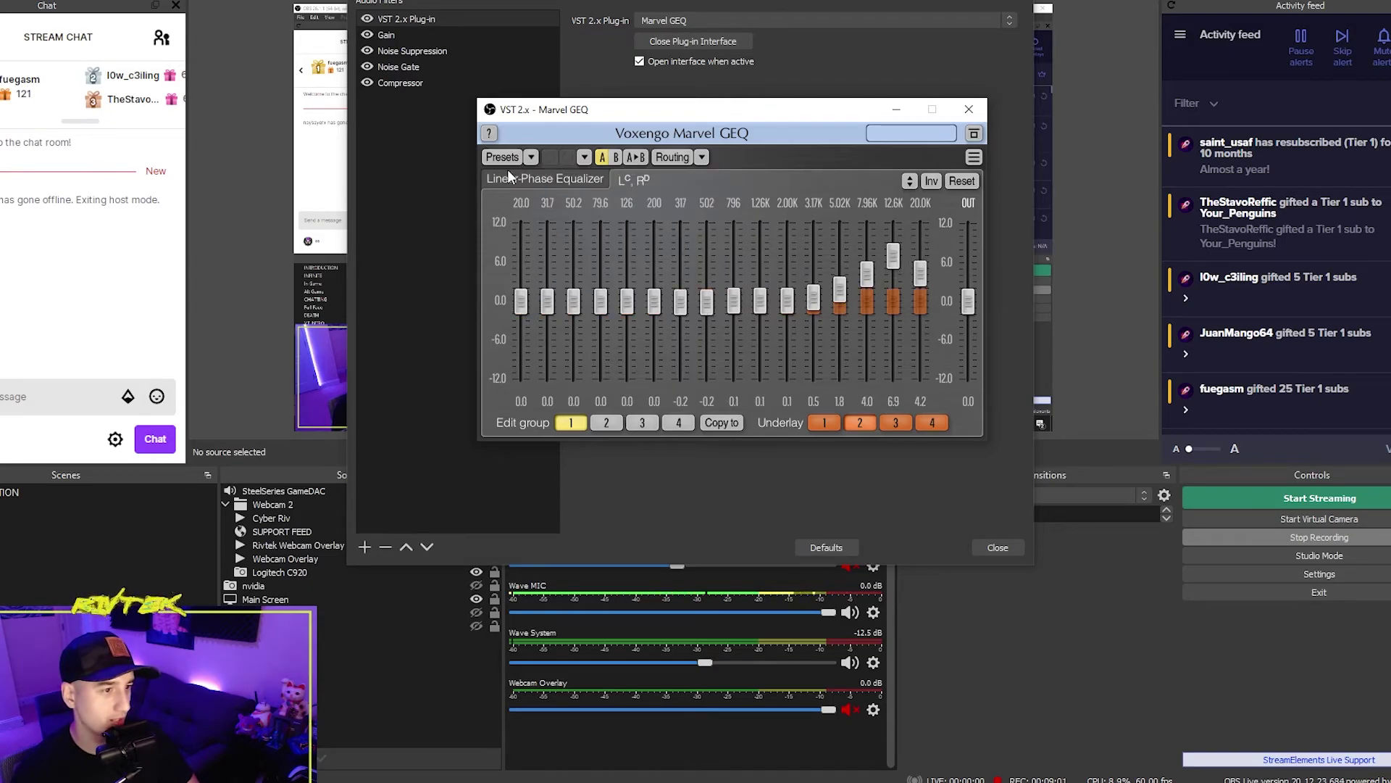
click(532, 156)
mouse_move(584, 180)
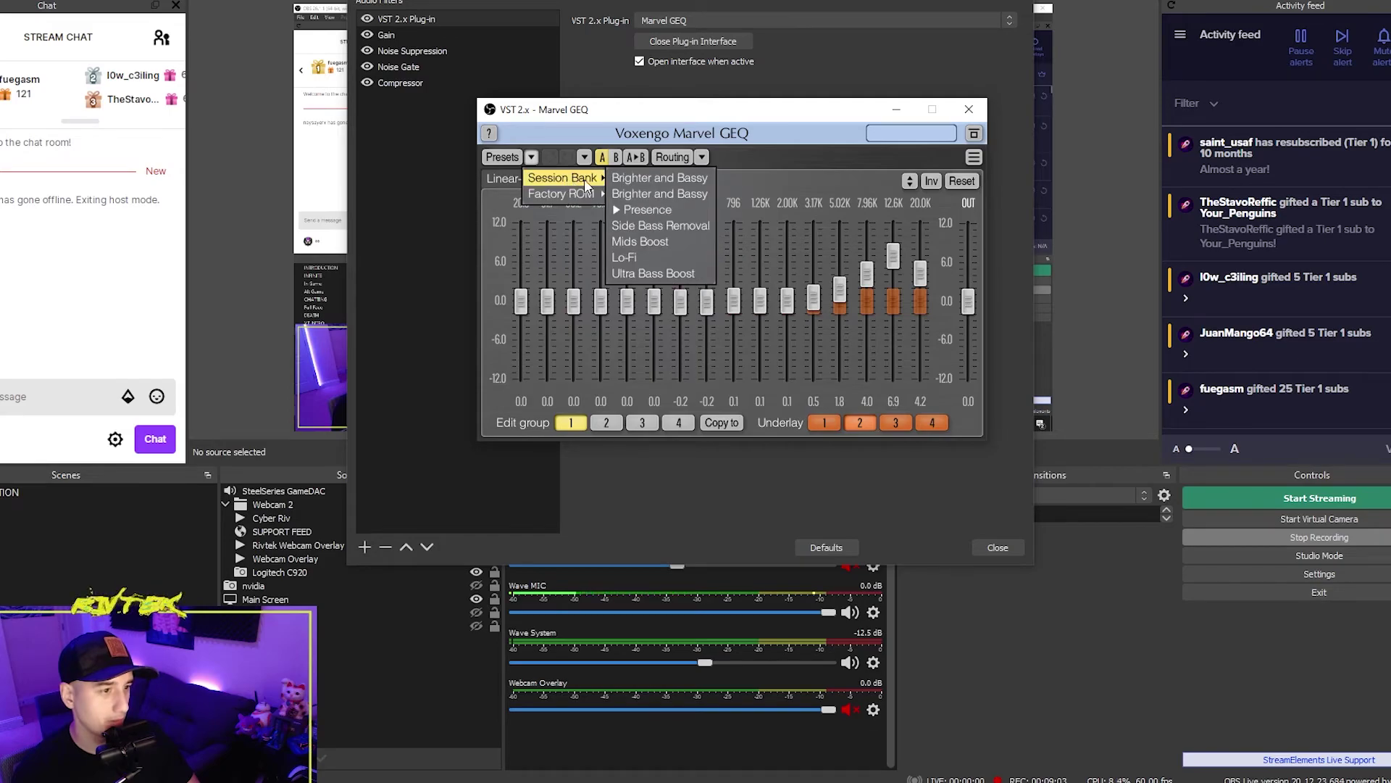
click(665, 227)
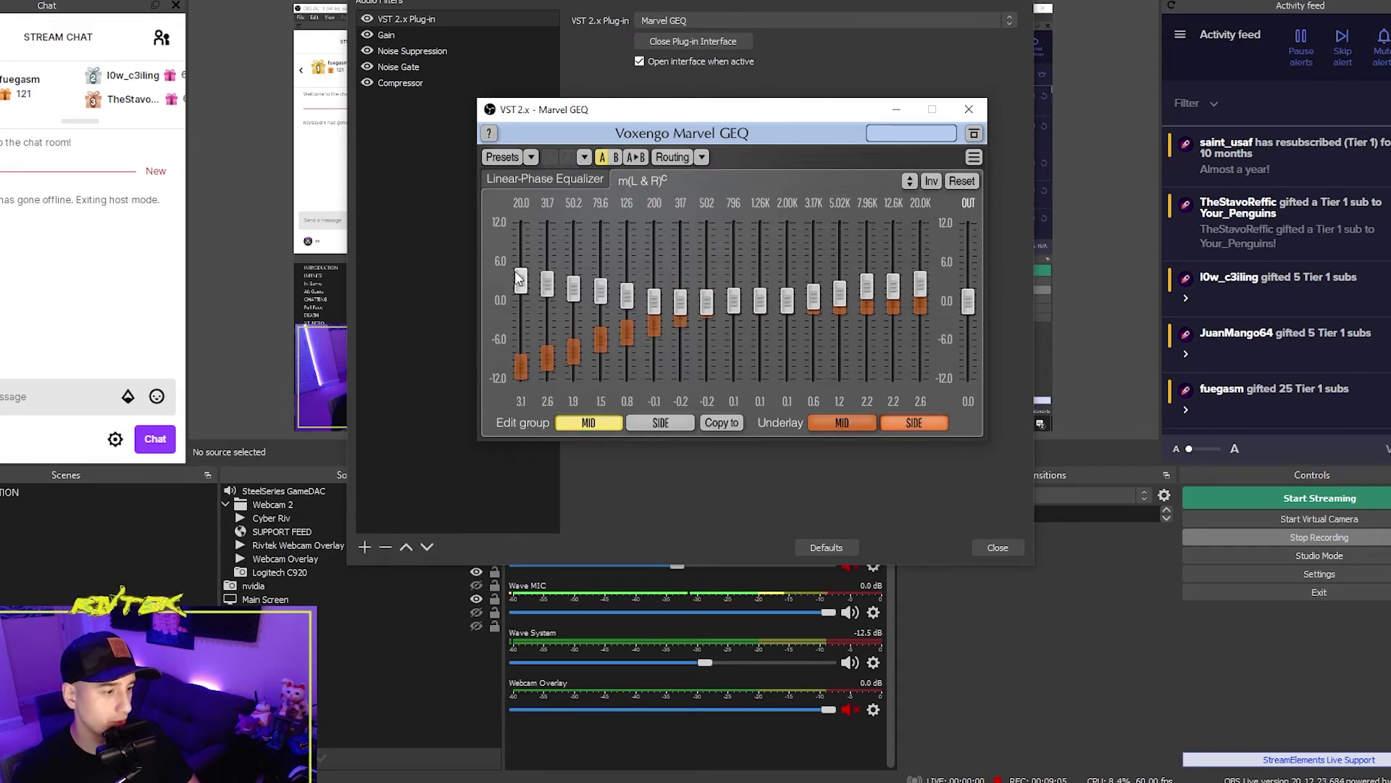
click(530, 156)
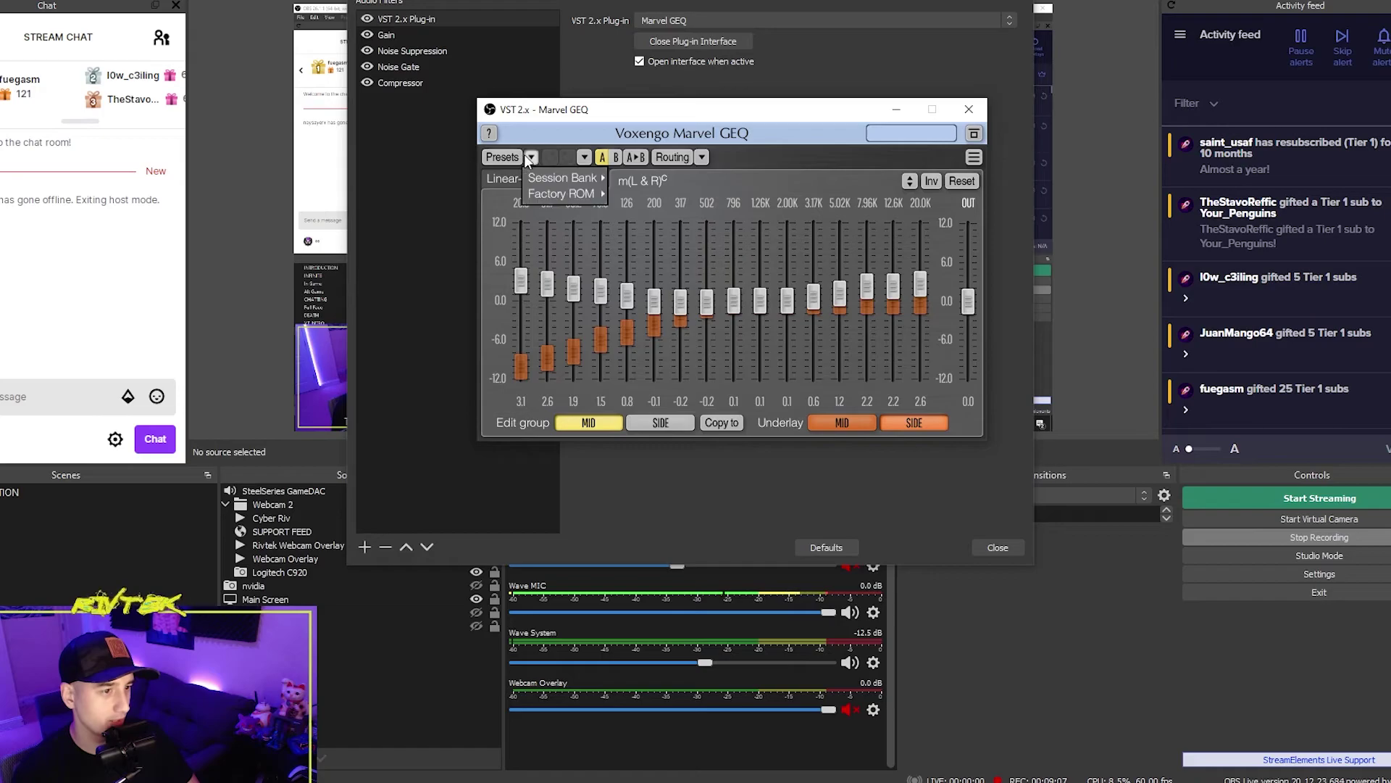
mouse_move(570, 176)
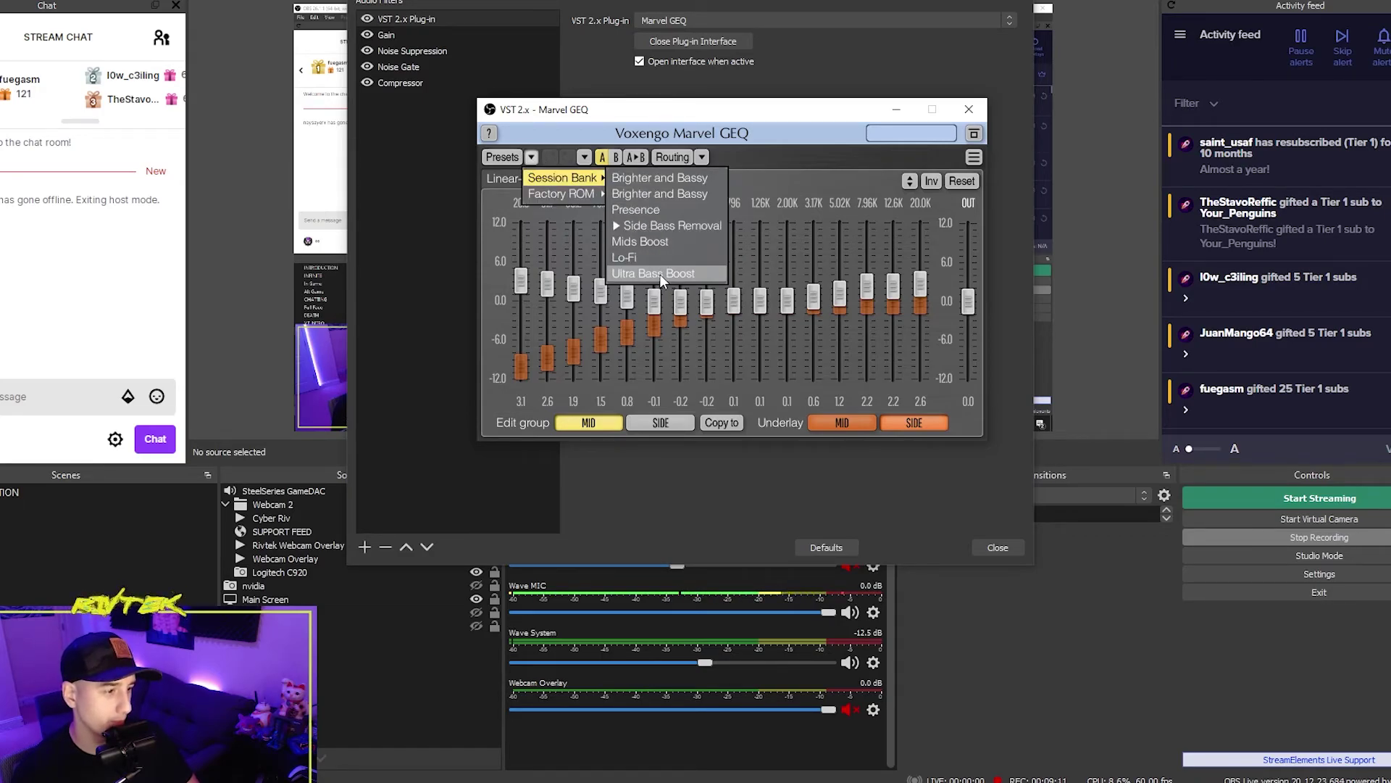
click(671, 194)
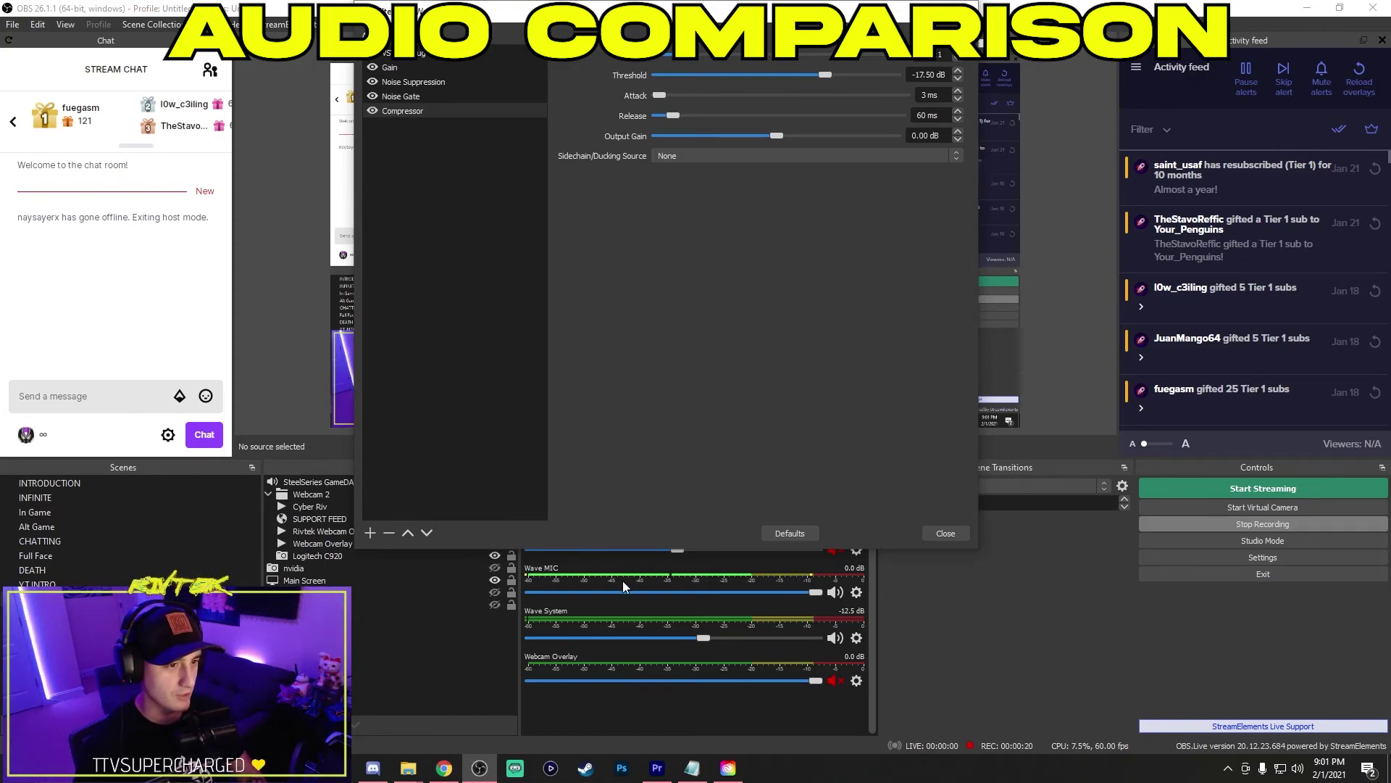
click(373, 67)
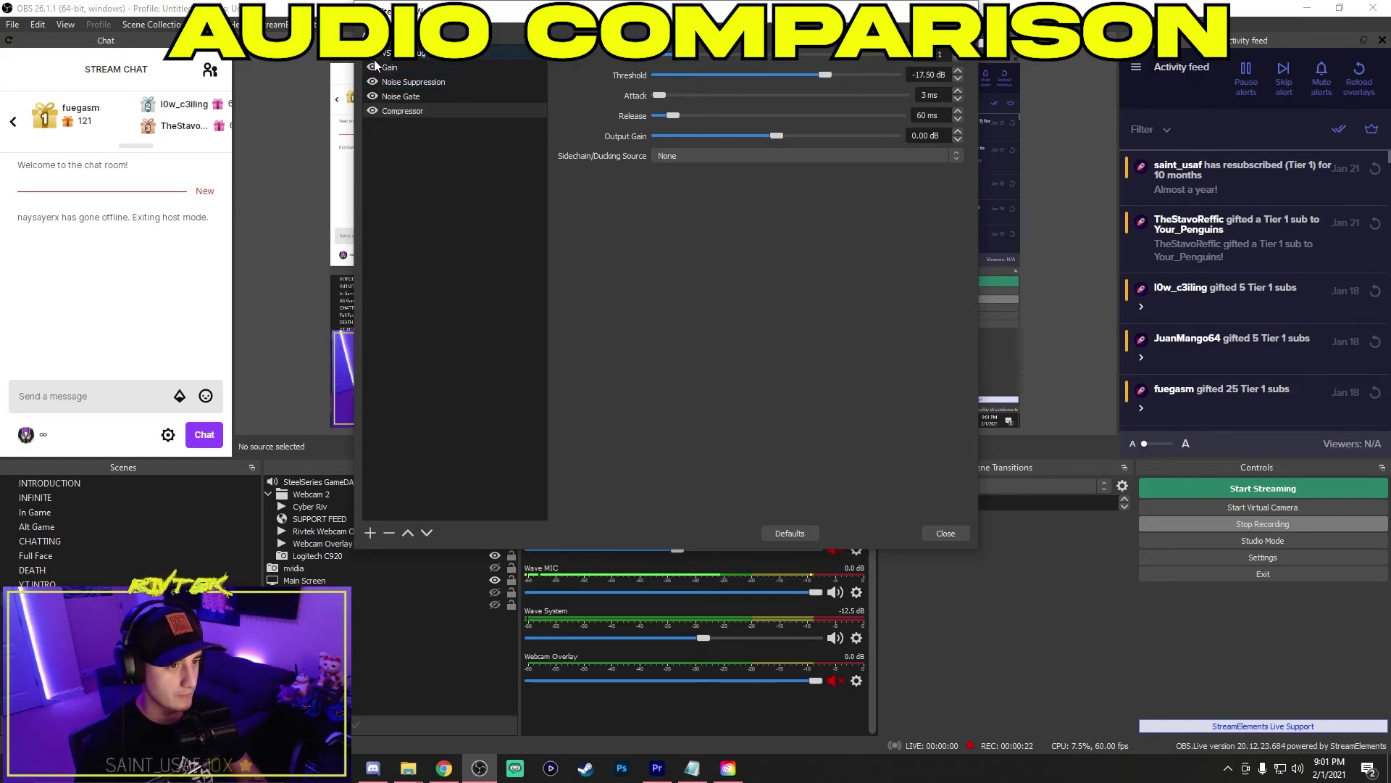
click(372, 82)
click(373, 96)
click(373, 111)
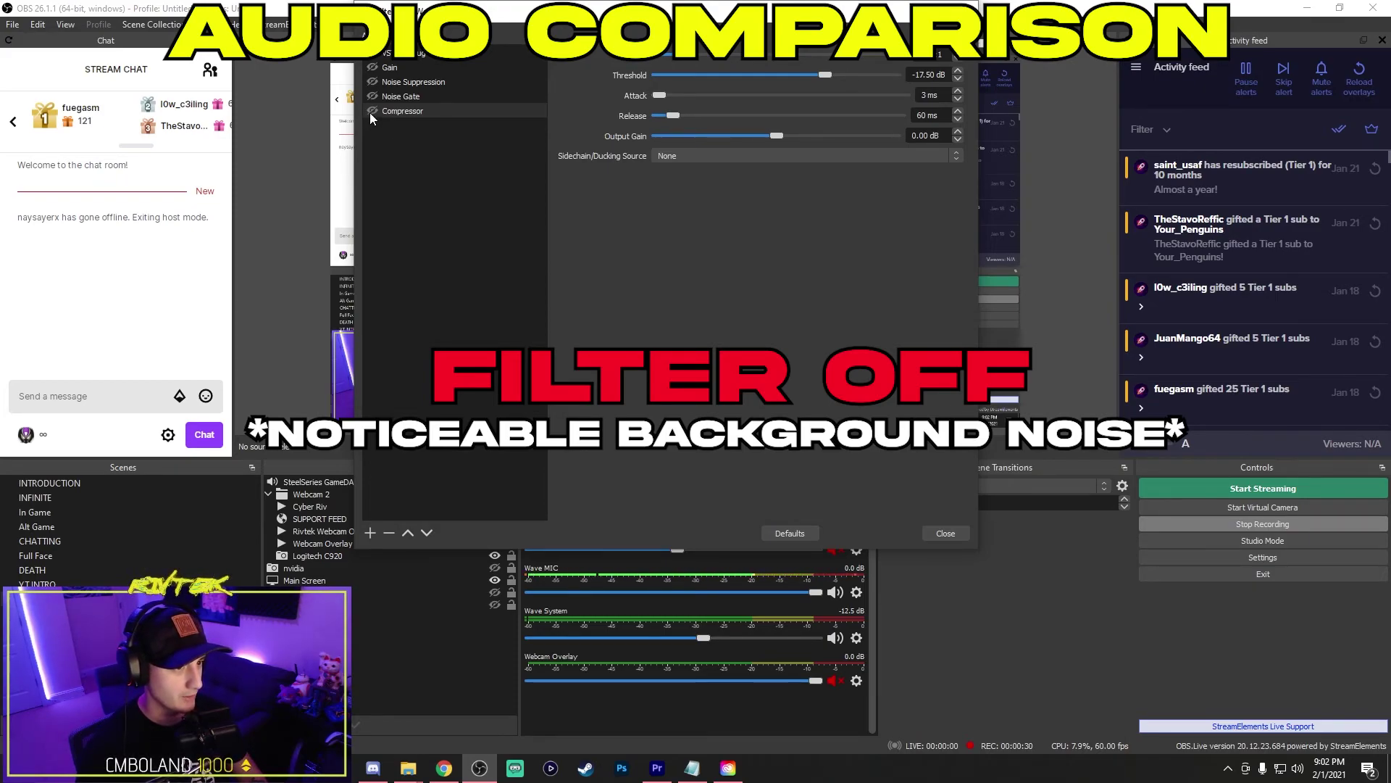
click(373, 110)
click(372, 96)
click(373, 81)
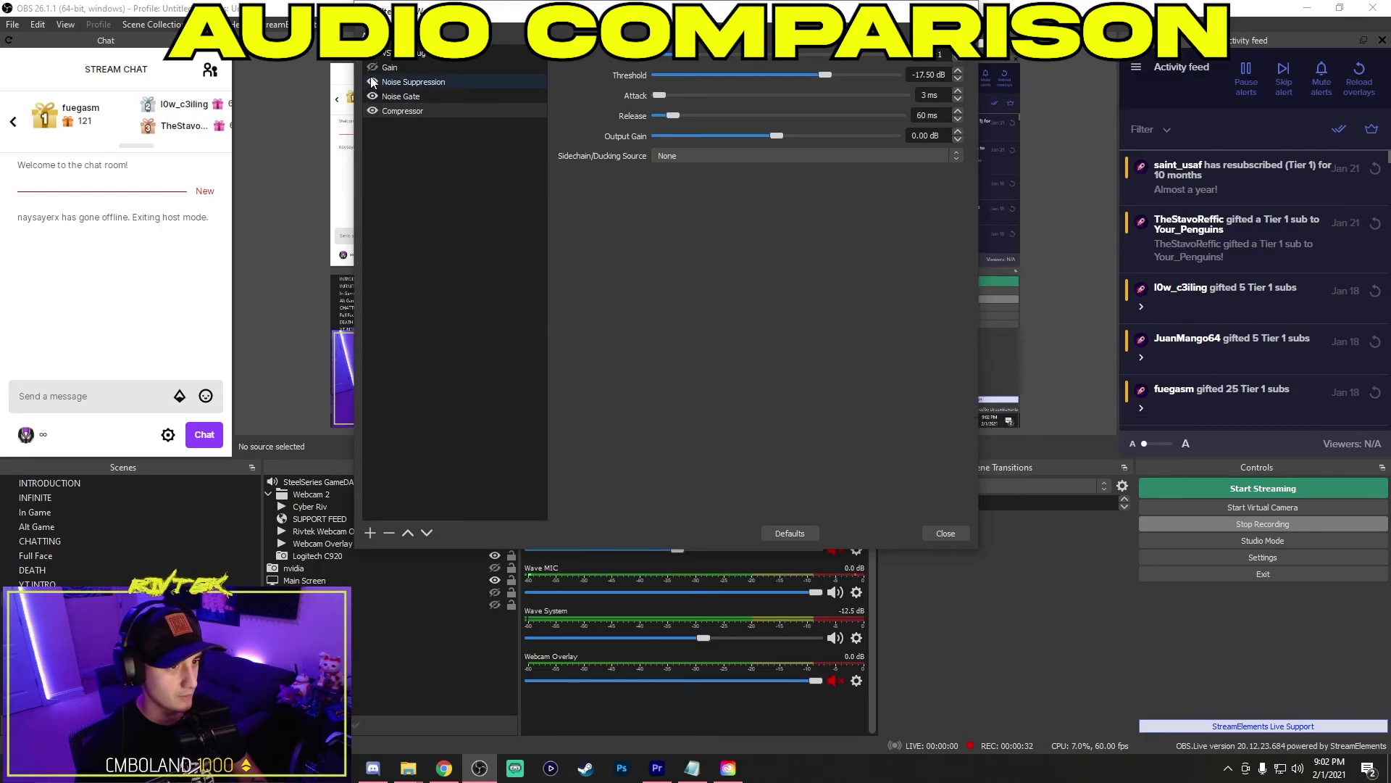
click(373, 67)
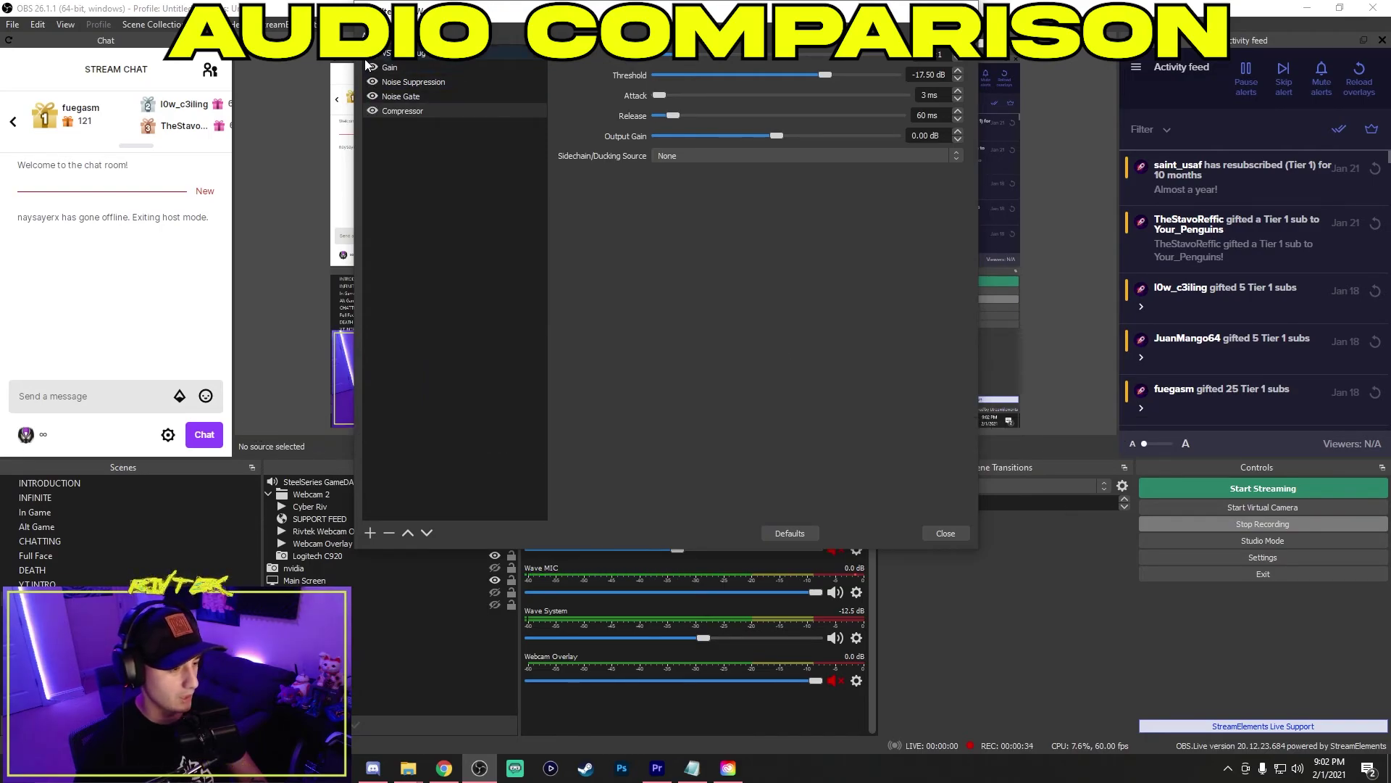